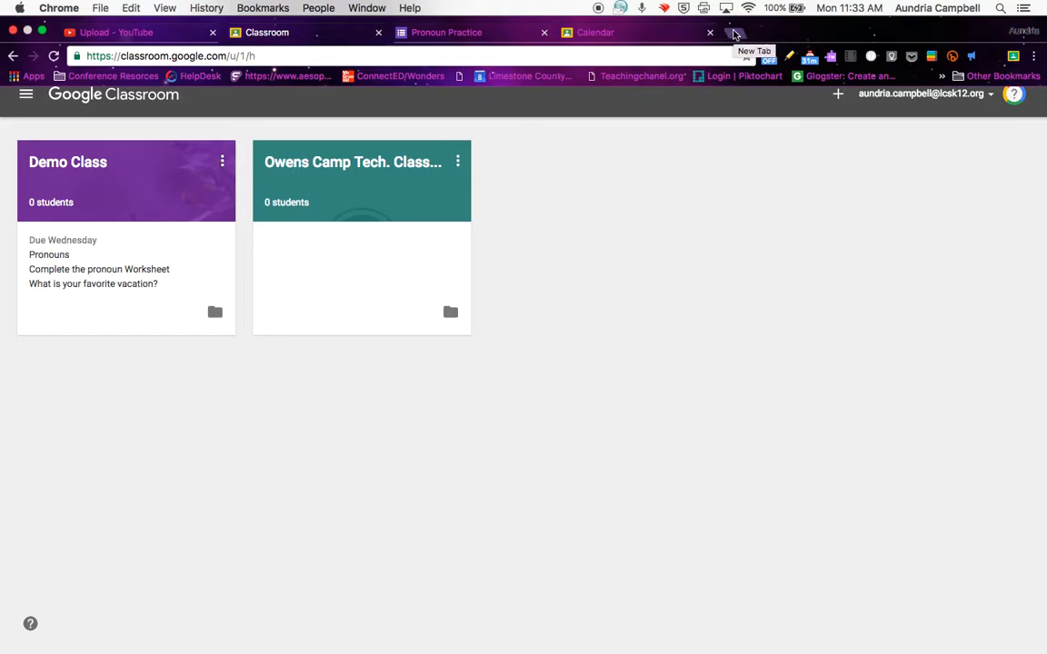
- View the browser's apps page in a new tab, and return to the open Classroom class list
click(736, 33)
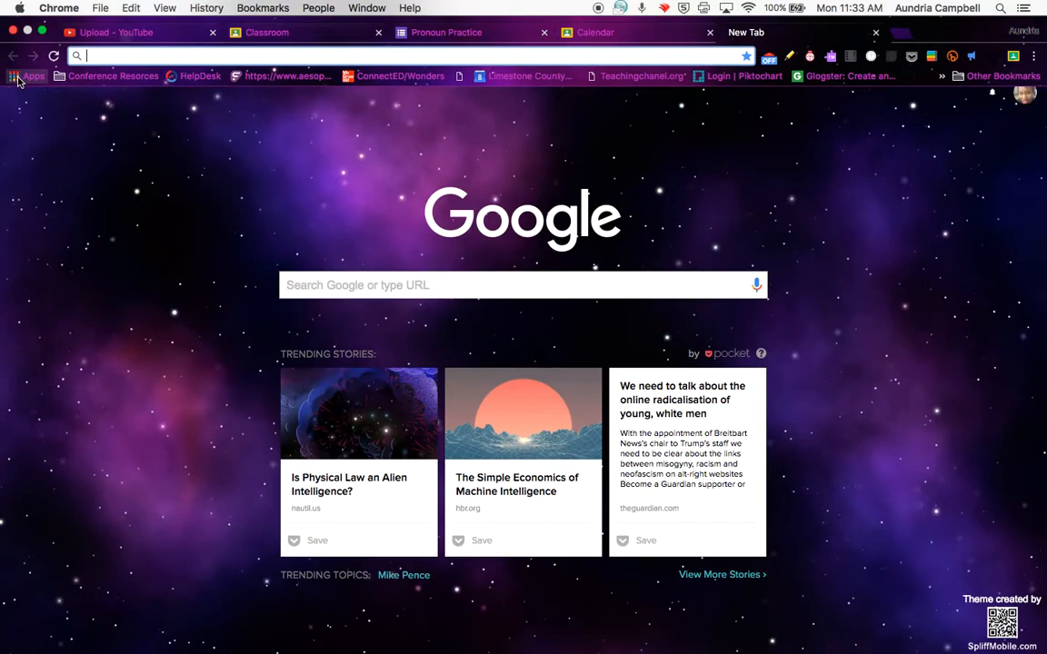
click(20, 60)
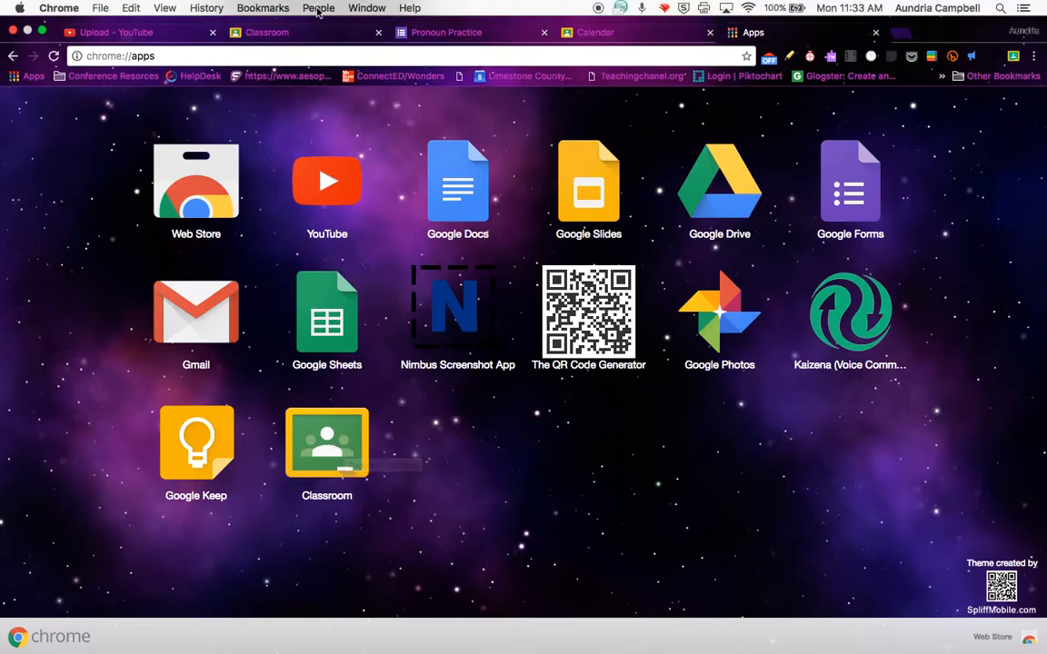
click(280, 33)
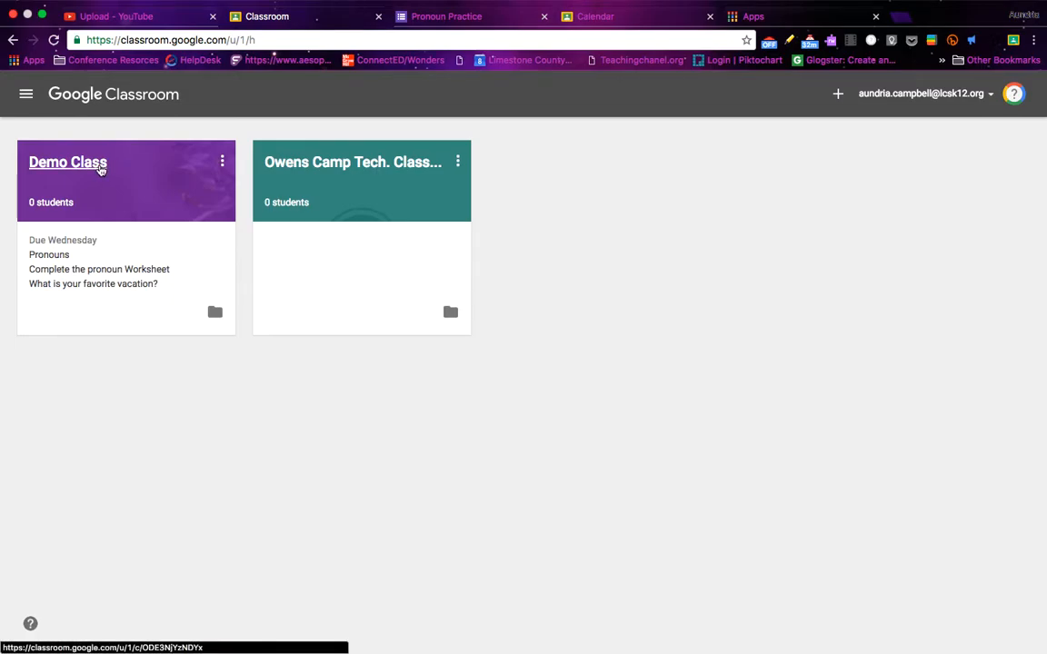
- Open Demo Class and look over its stream page, including the upcoming work and topics
click(100, 167)
scroll(390, 213, up, 4)
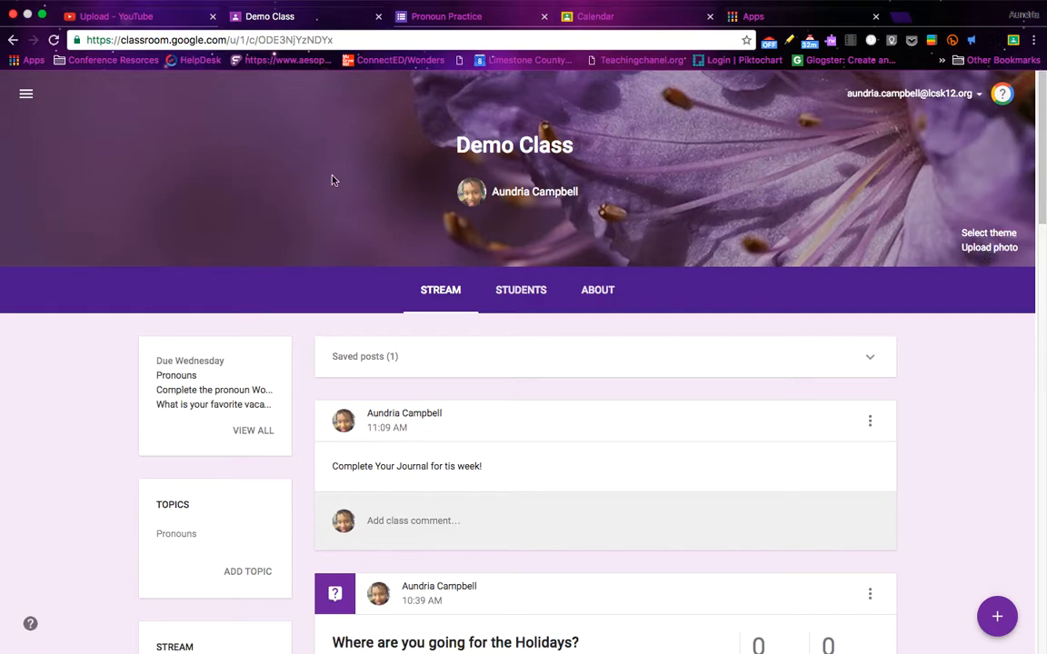
scroll(234, 406, down, 1)
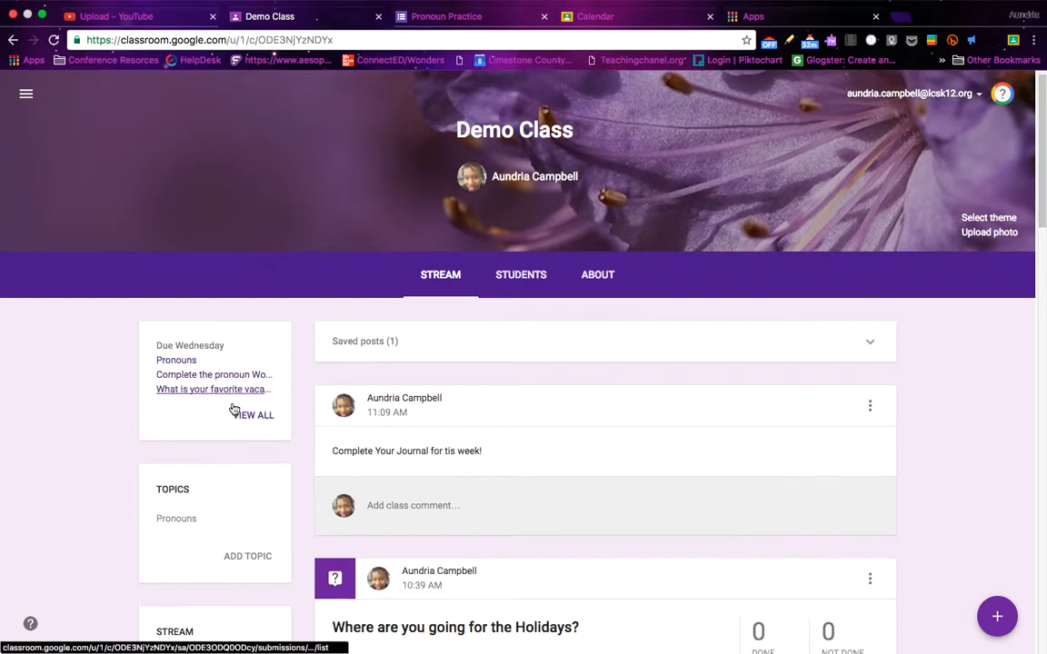
scroll(233, 408, down, 1)
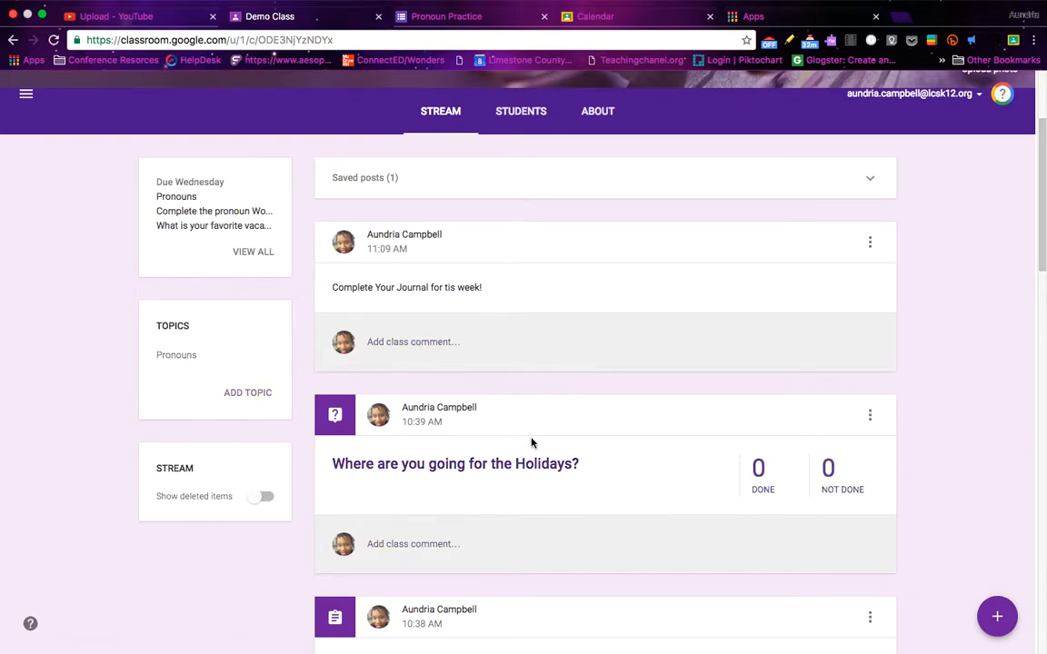
- Show the deleted items in the stream, hide them again, and look through the class posts
click(263, 500)
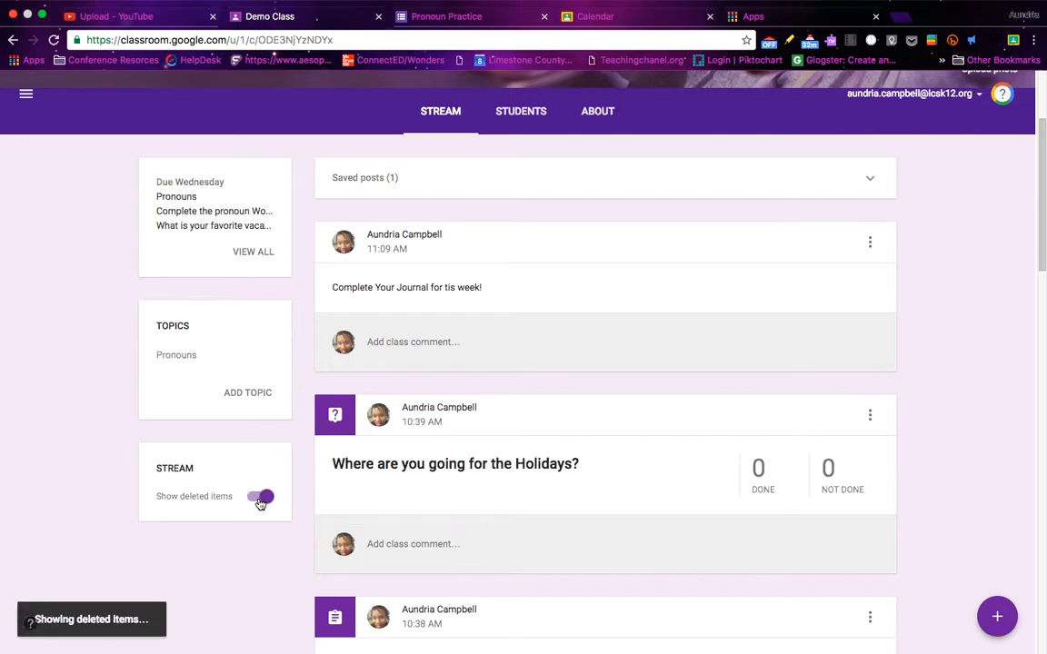
click(264, 499)
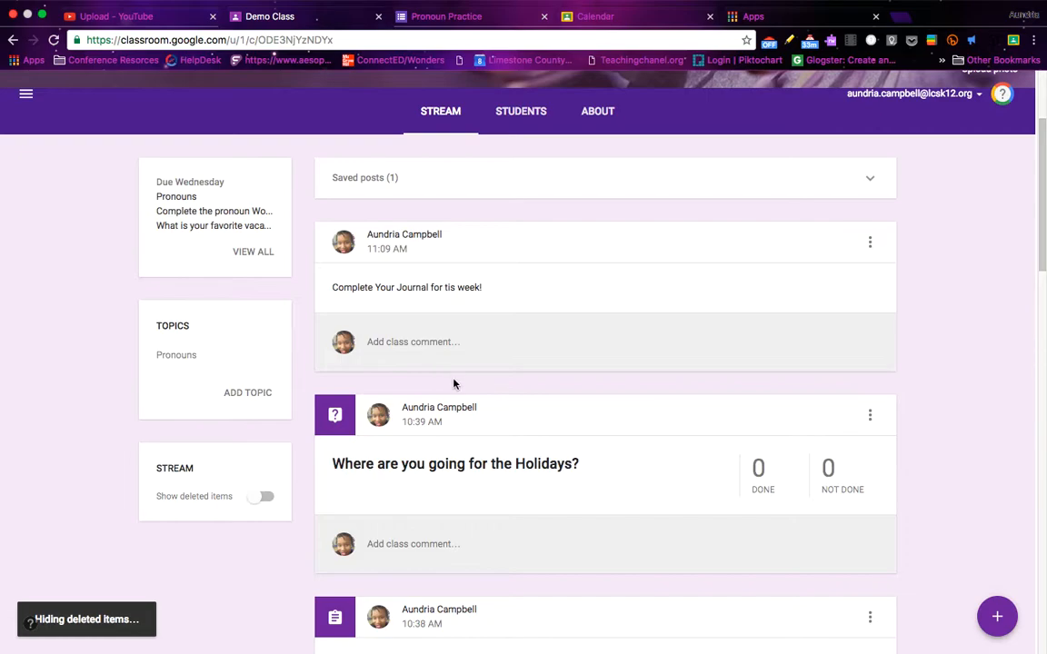
scroll(454, 384, up, 3)
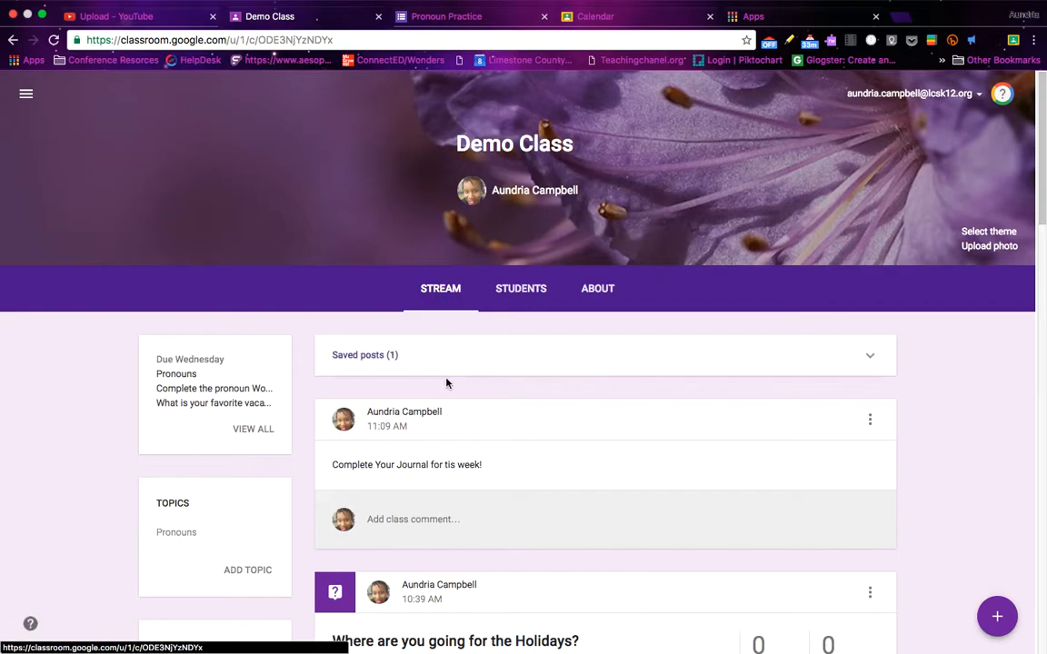
scroll(451, 431, down, 3)
scroll(451, 431, down, 15)
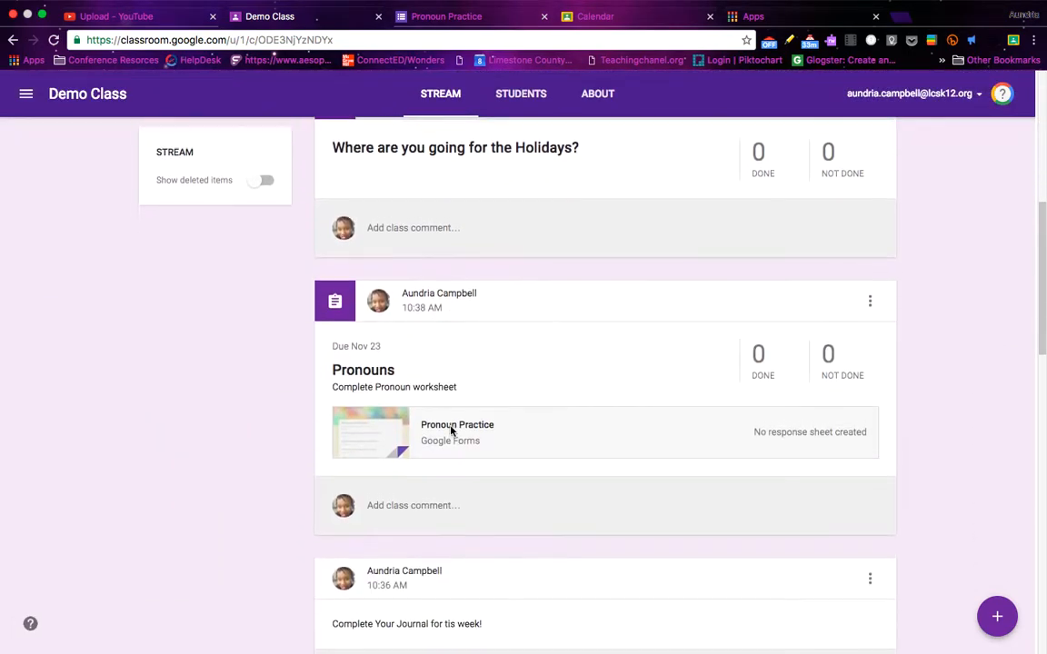
scroll(451, 431, up, 20)
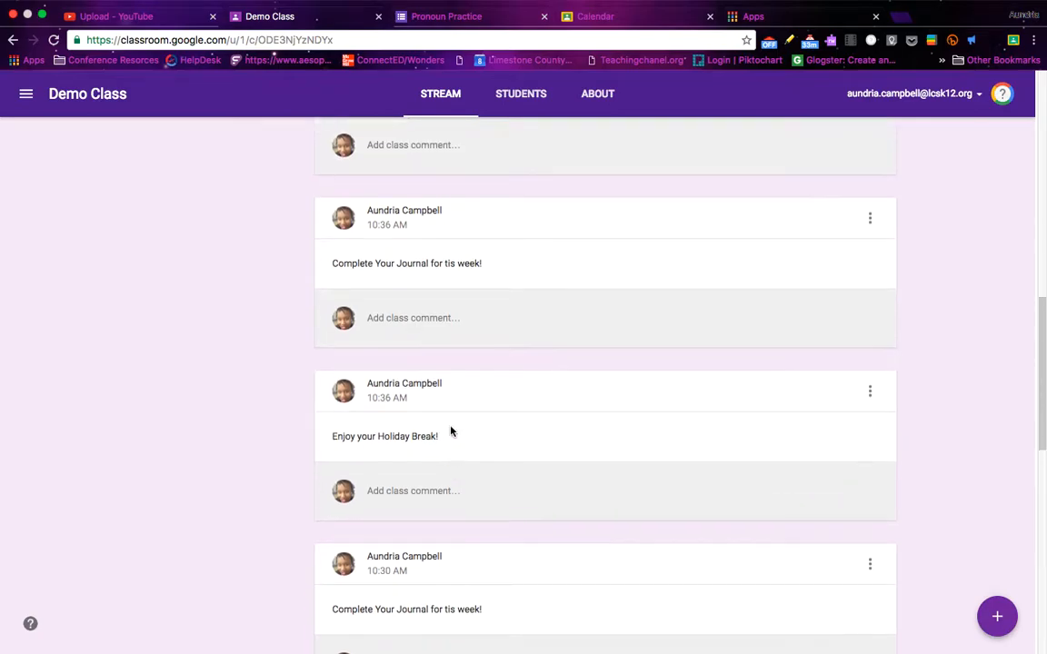
scroll(452, 432, up, 2)
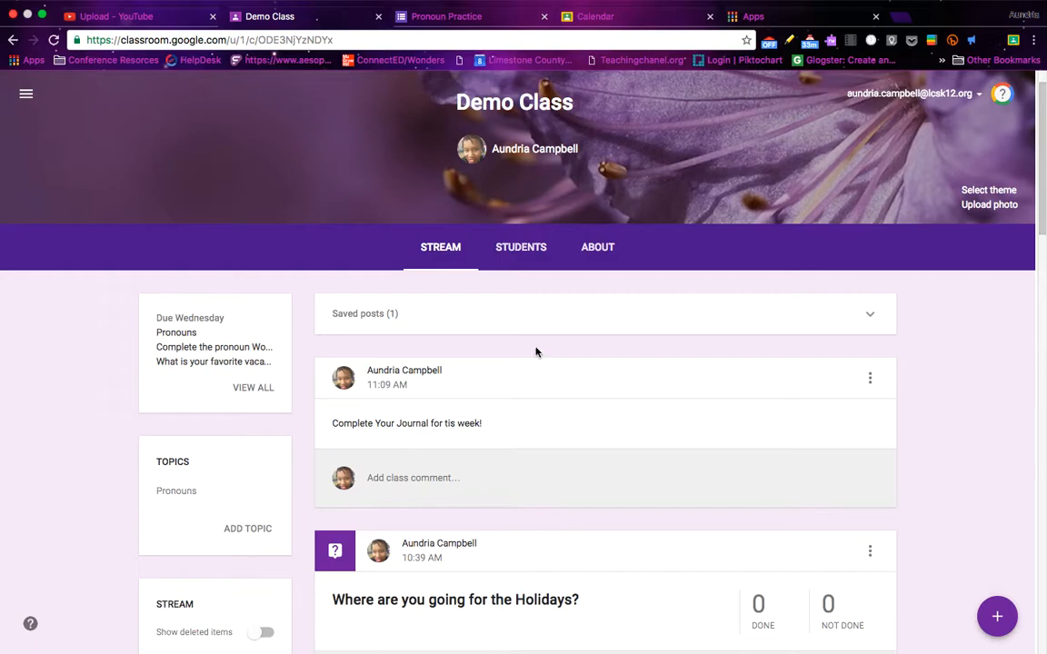
- View the Students page of Demo Class and its About page
click(521, 246)
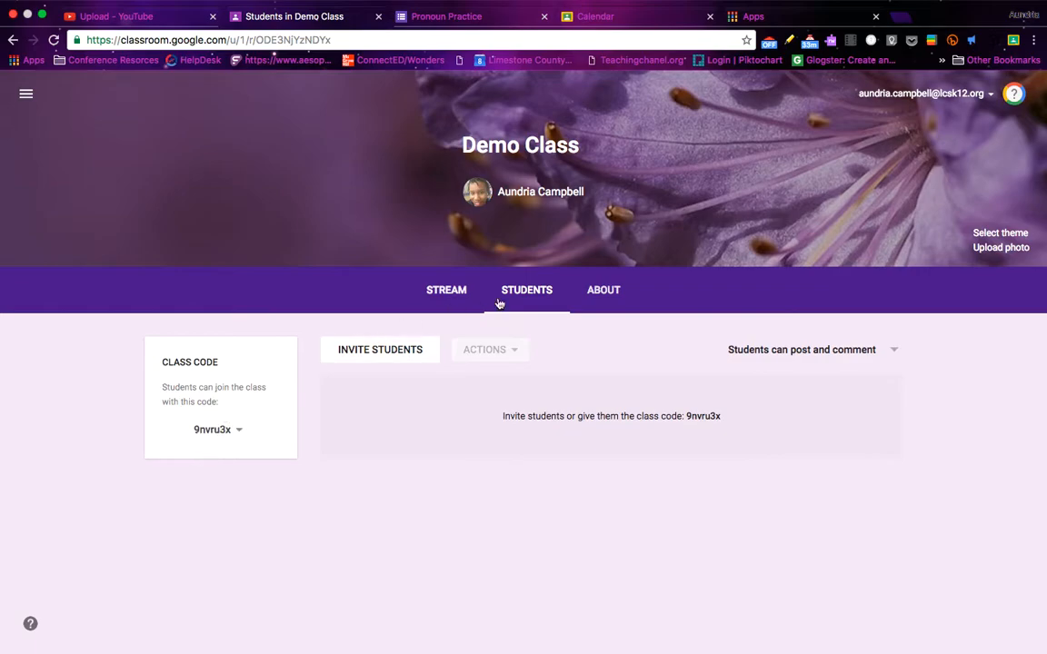
click(603, 292)
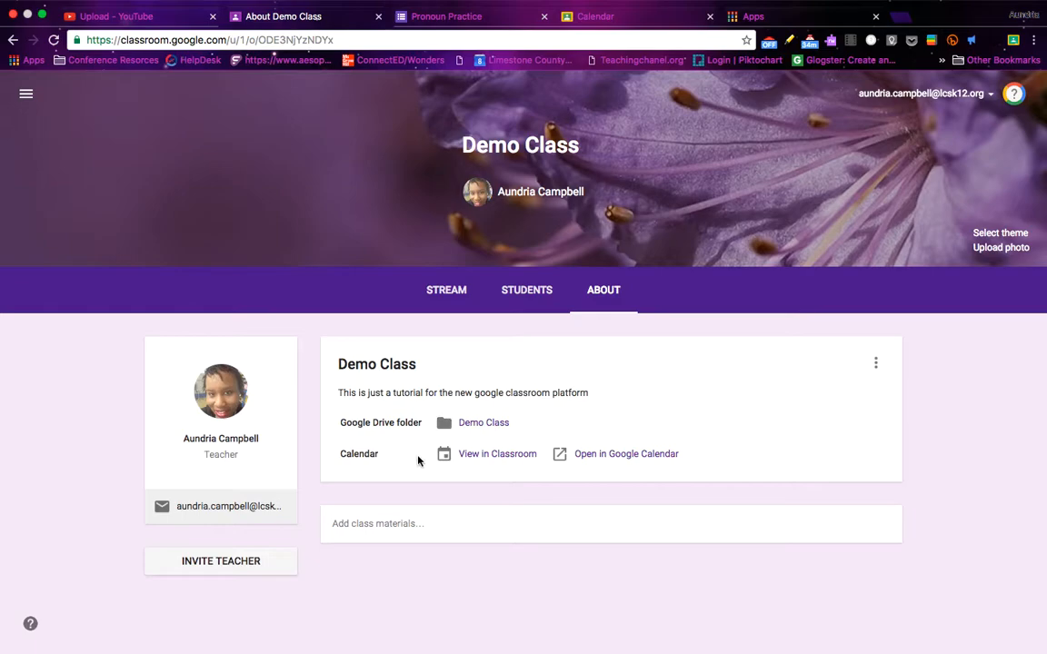
- View the Demo Class calendar within Classroom, and return to the Demo Class stream
click(495, 456)
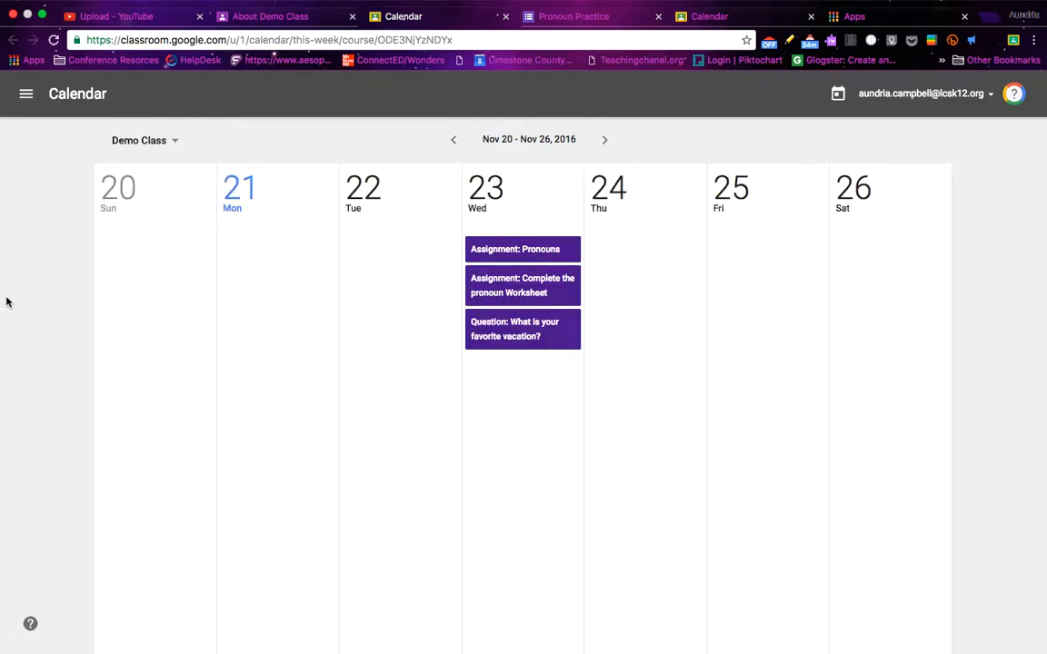
click(26, 94)
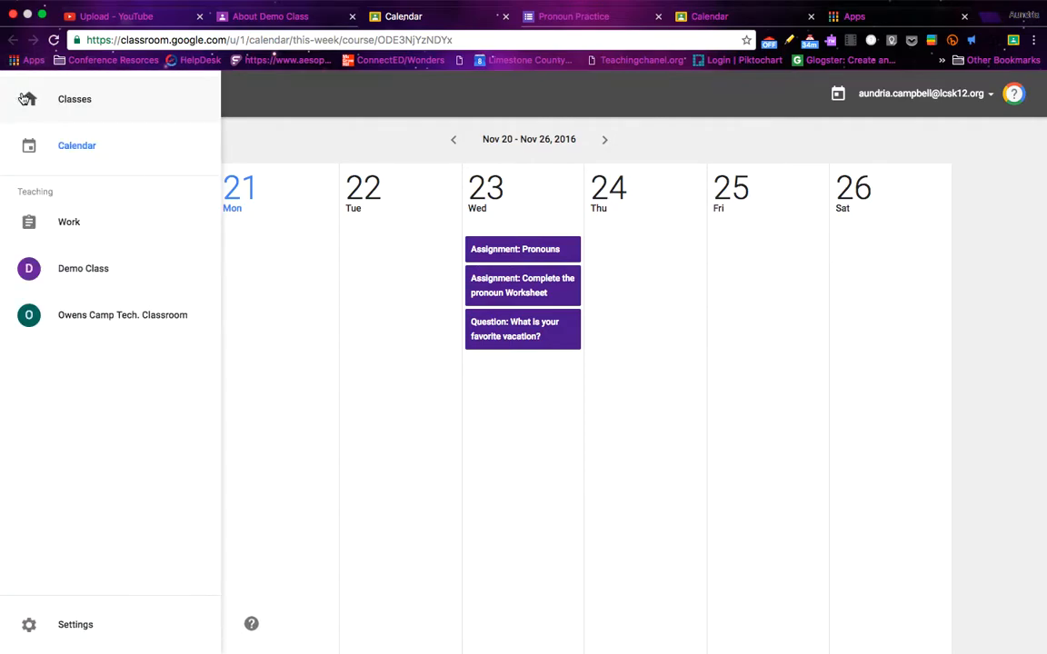
click(70, 265)
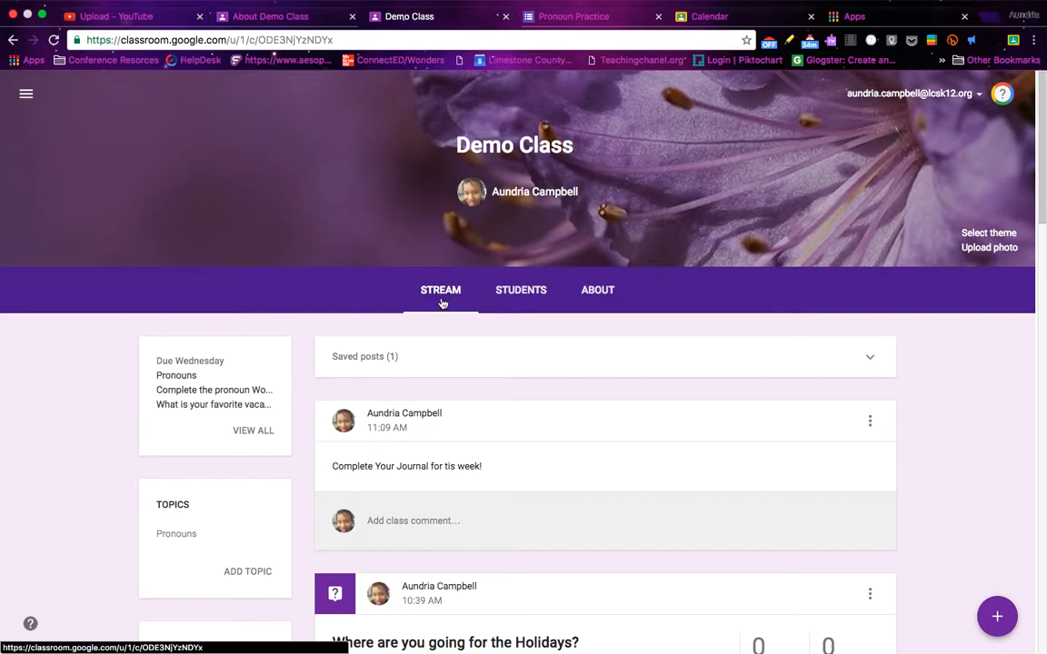
- Create an announcement for Demo Class reading "Don't forget to bring your permission slips!"
click(997, 615)
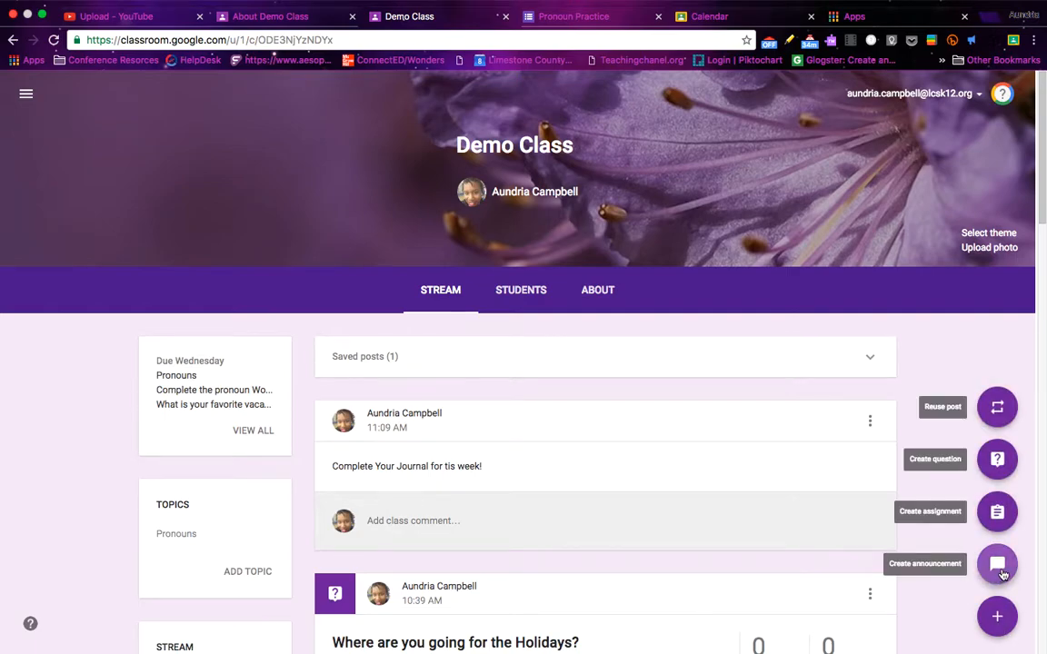
click(997, 565)
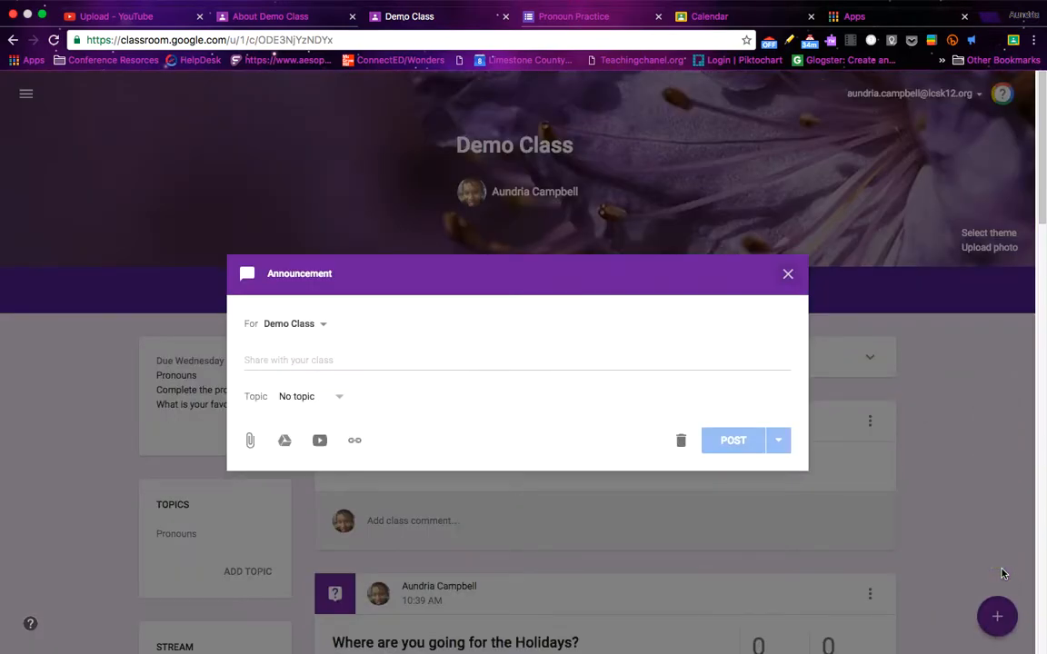
click(265, 357)
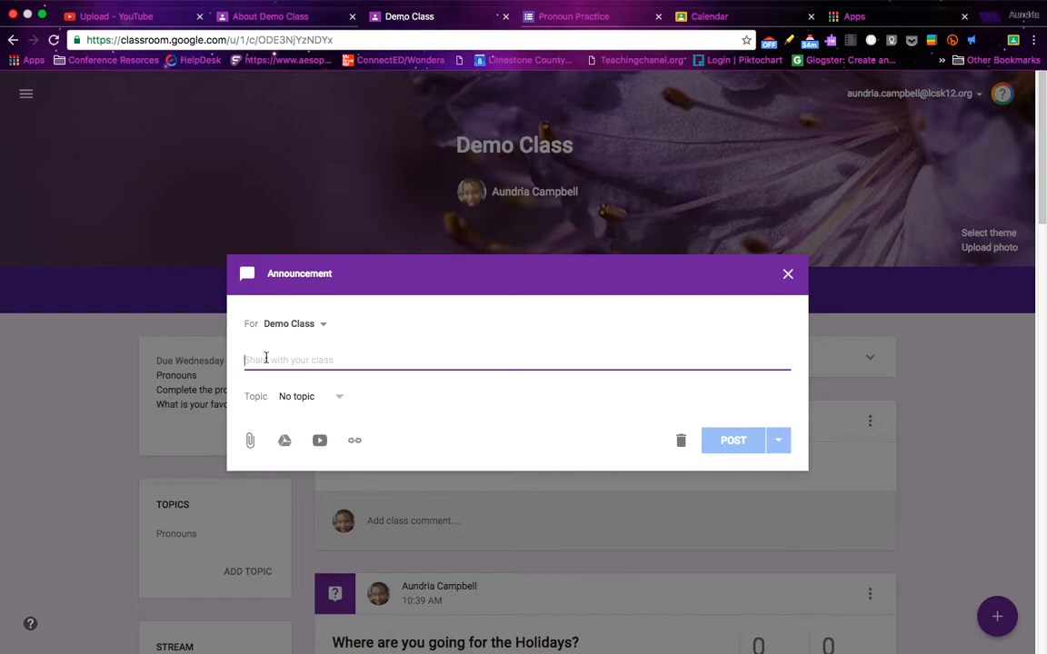
text(Don')
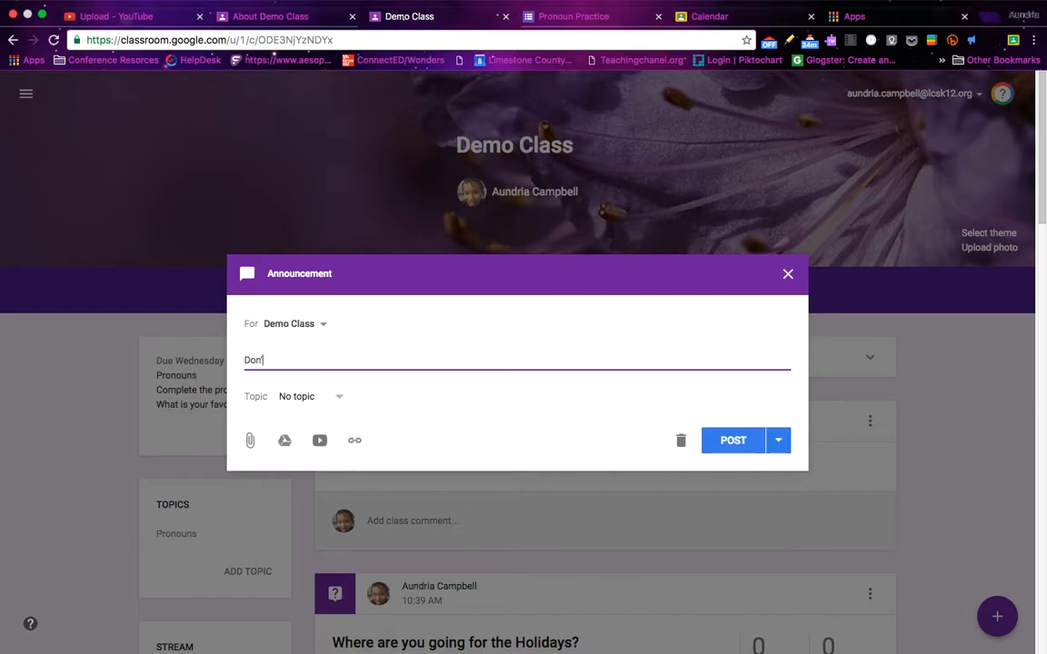
text(t forget to bring you)
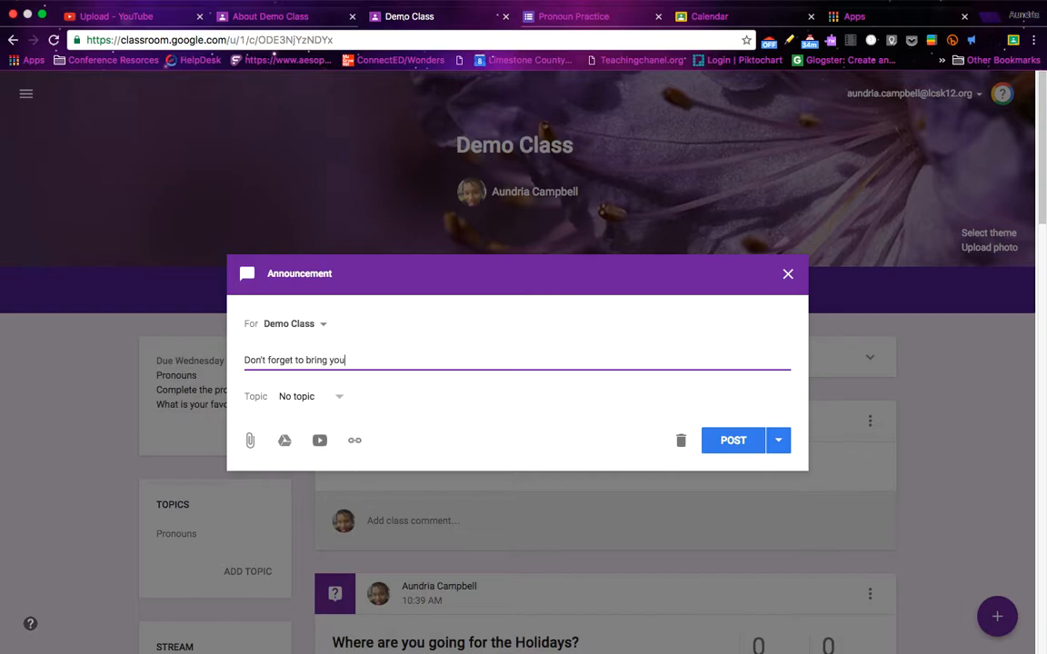
text(r permission slips!)
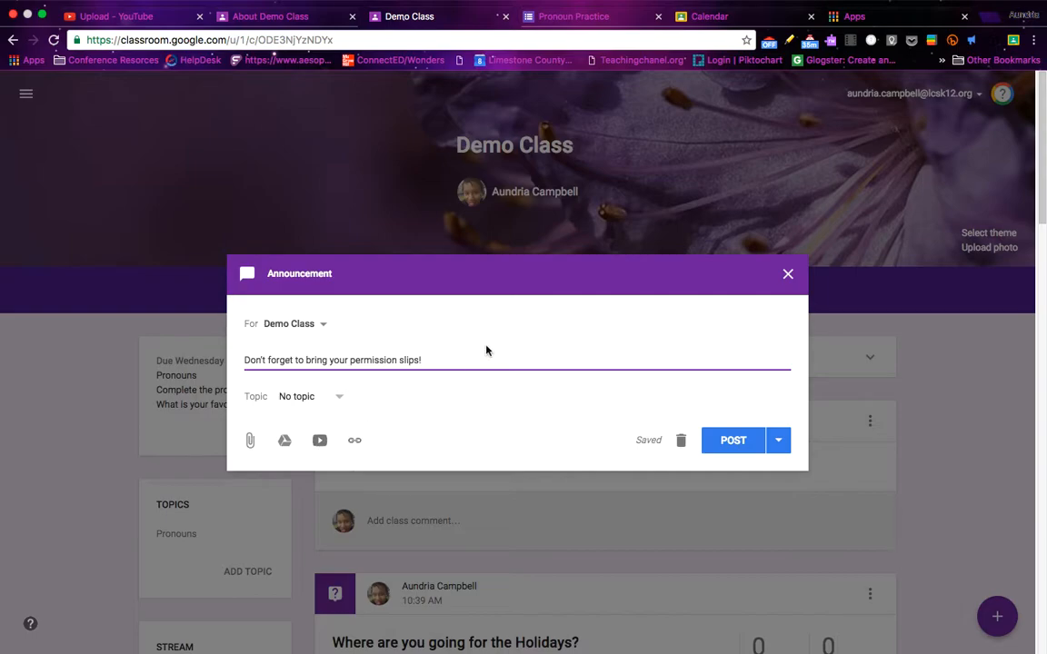
- Check the announcement's topic choices, keep No topic, and post the announcement to the class immediately
click(344, 398)
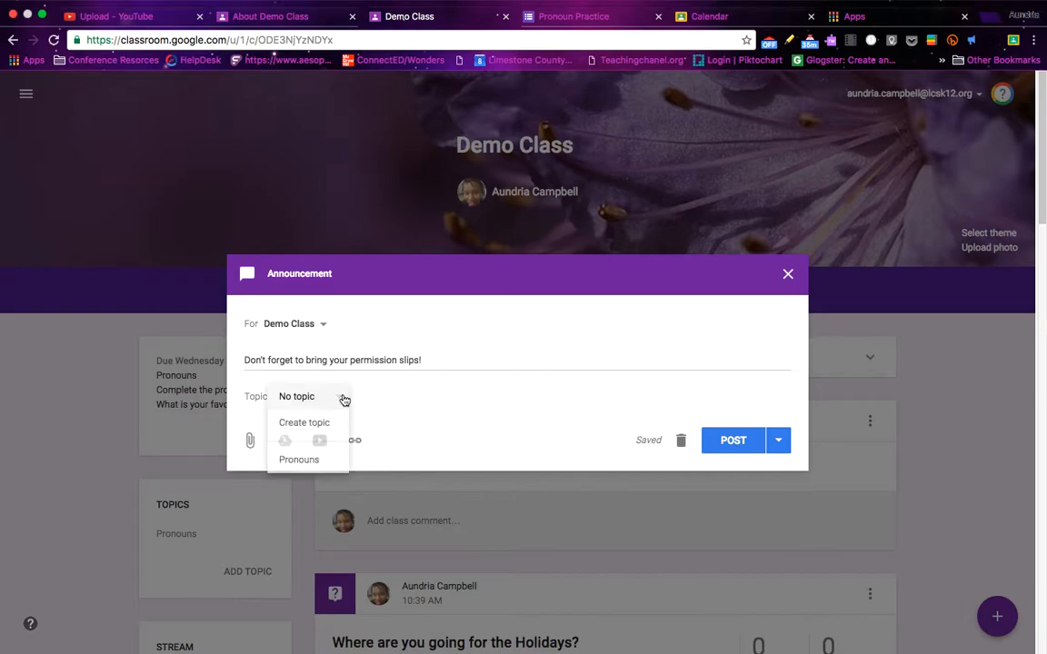
click(338, 398)
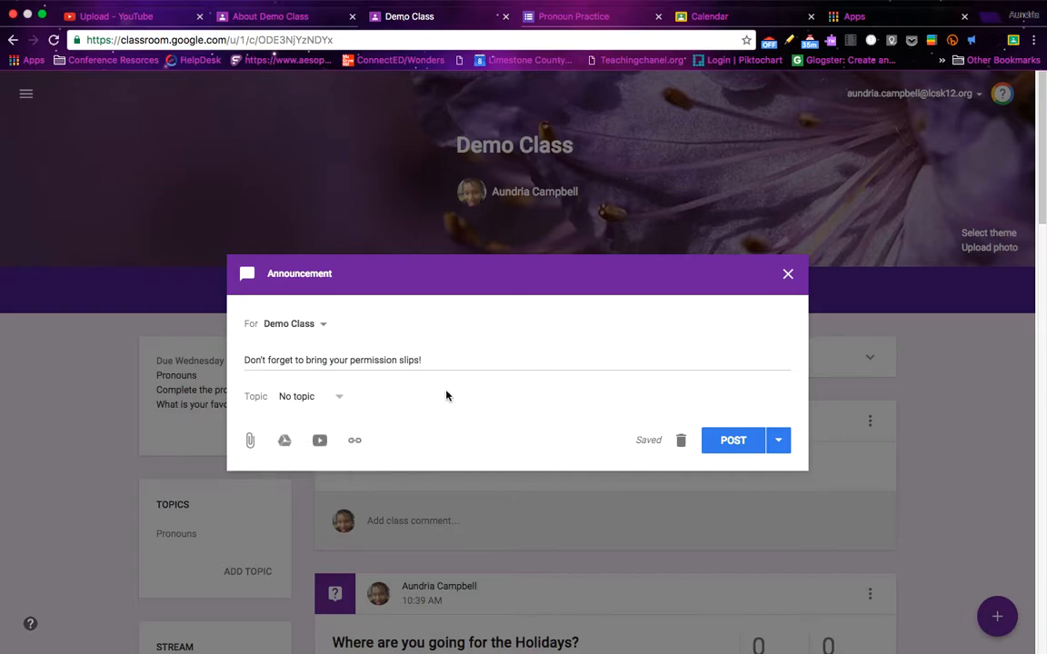
click(778, 443)
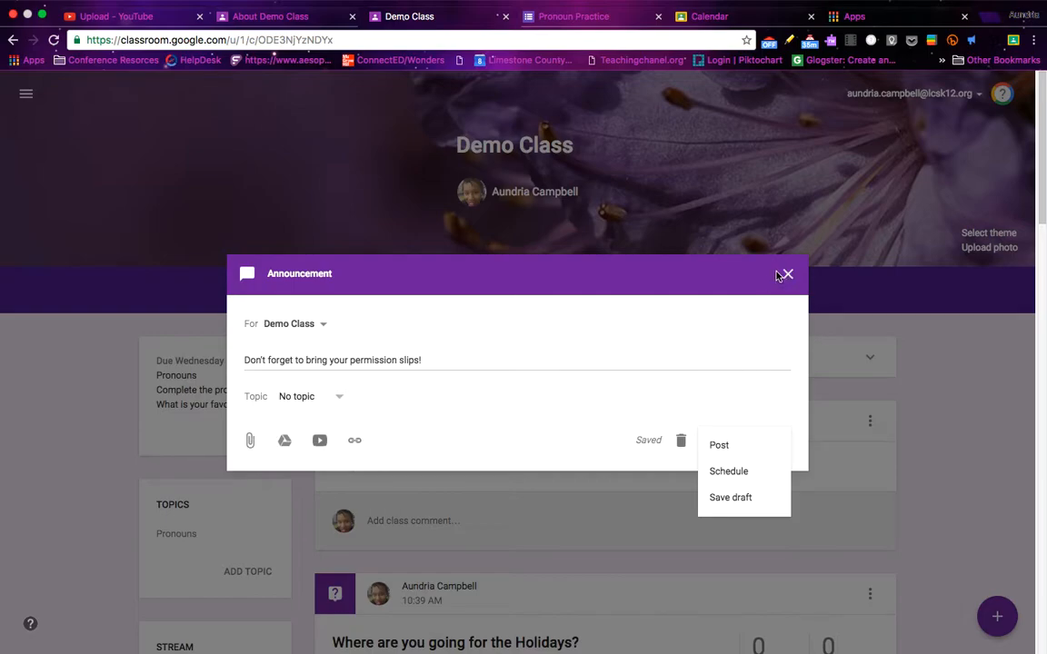
click(724, 447)
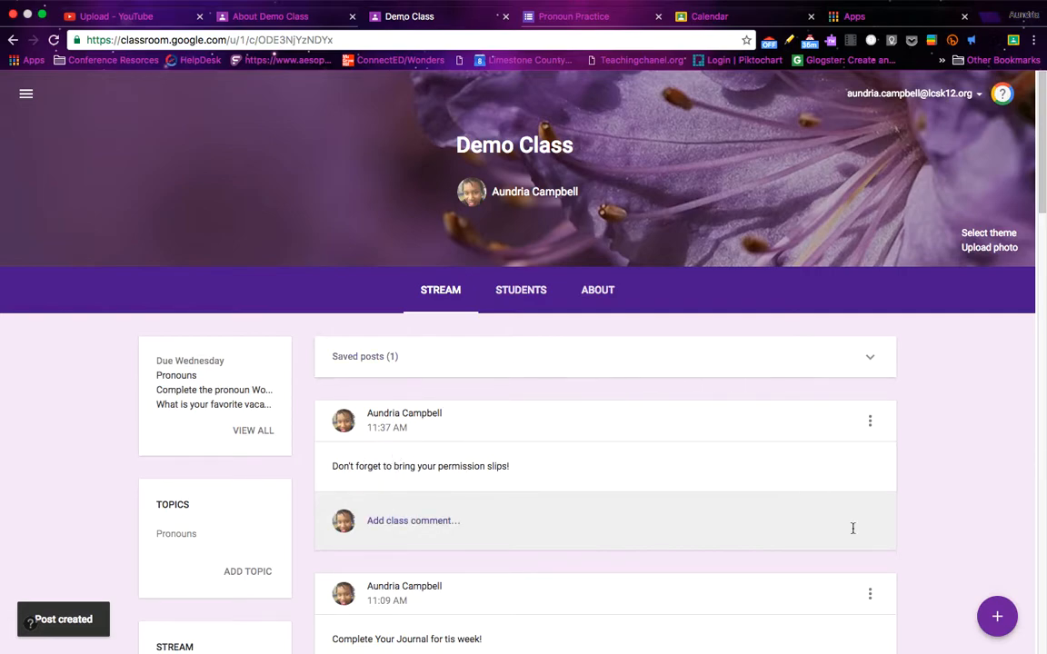
- Create an assignment for Demo Class titled "Pronouns" with the instructions "Complete the Pronoun Worksheet"
mouse_move(997, 609)
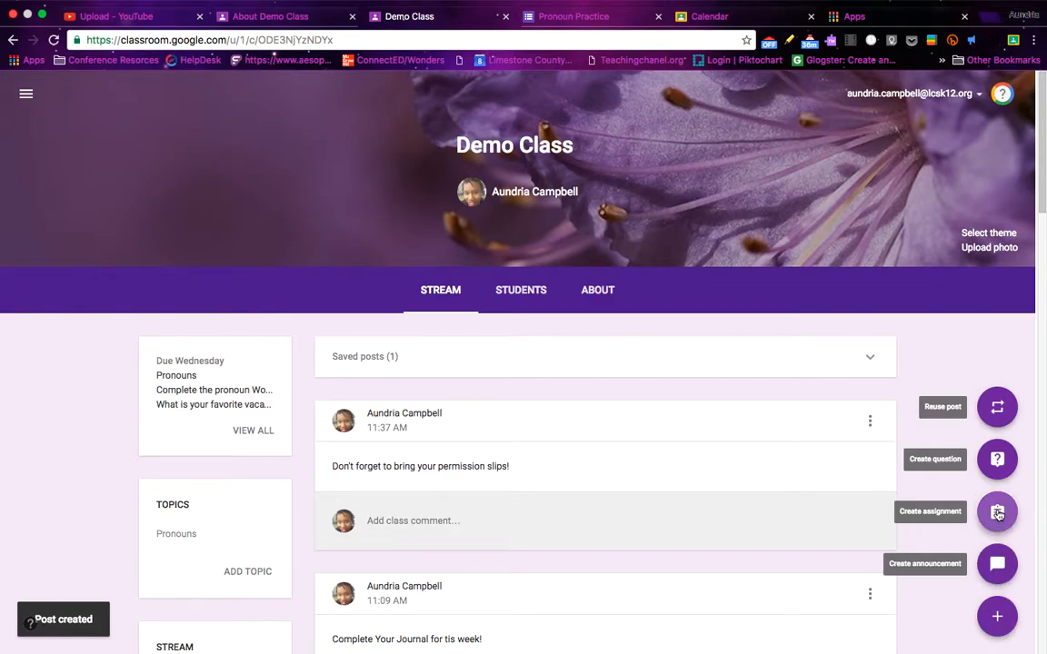
click(998, 514)
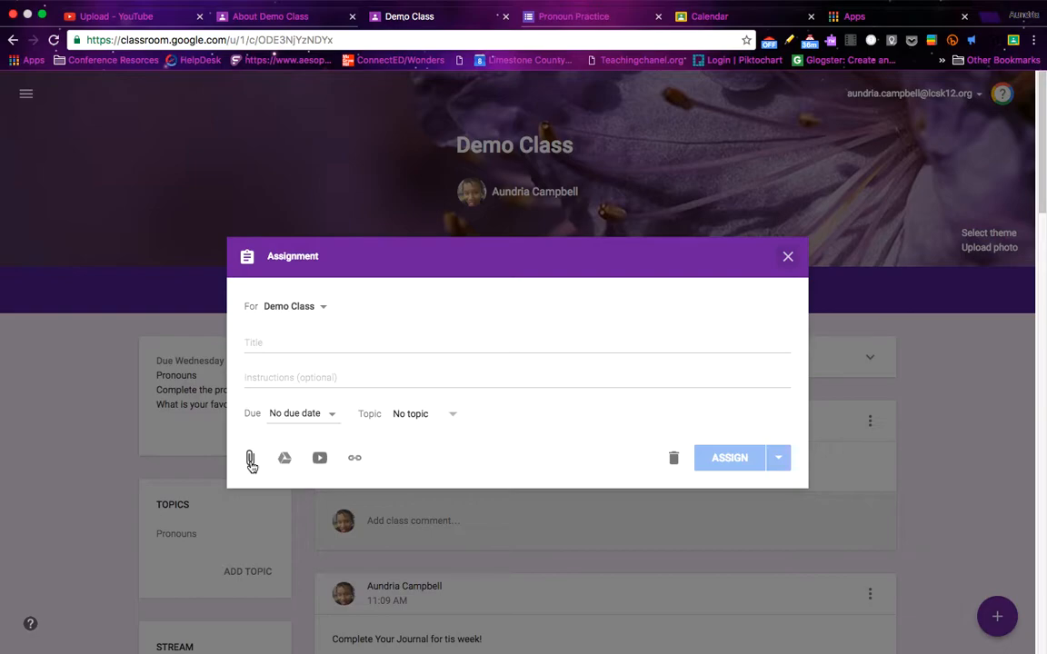
click(258, 339)
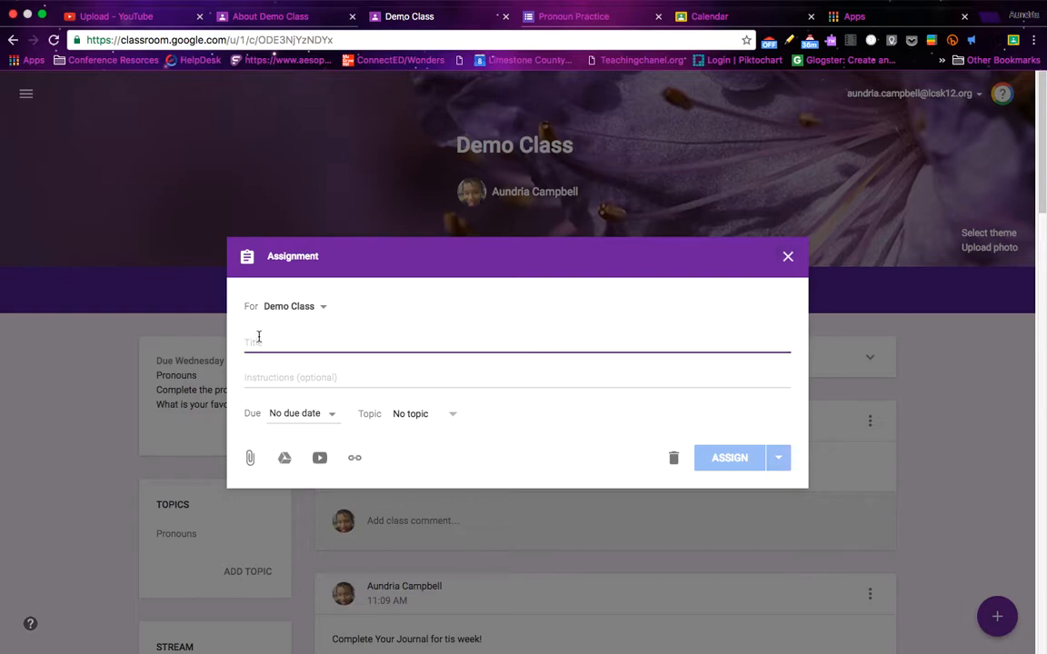
text(P)
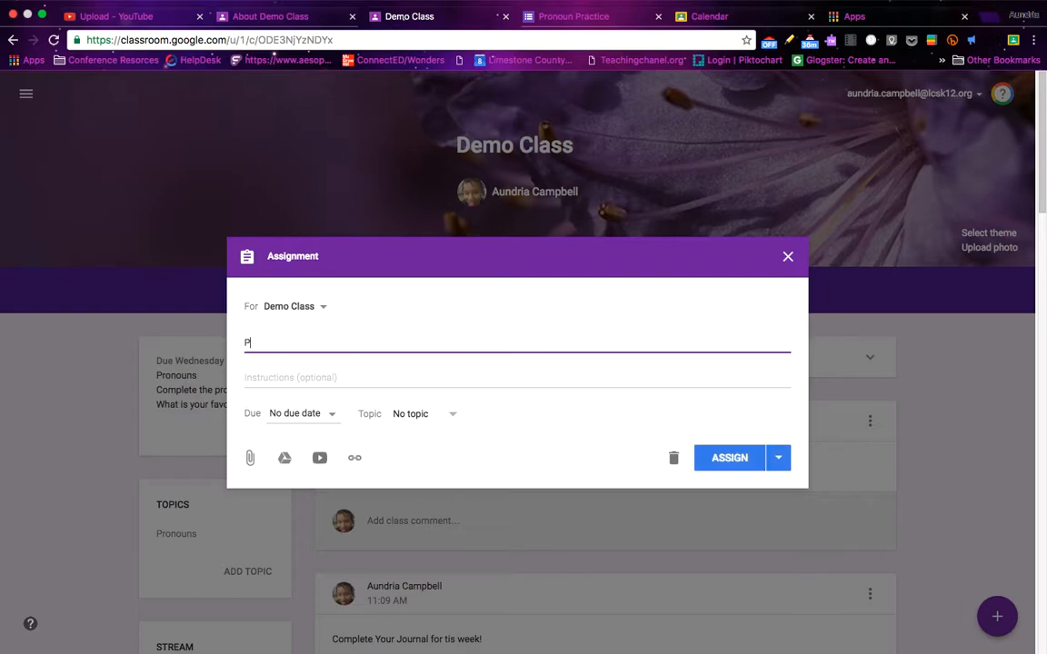
text(ronouns)
click(257, 375)
text(Comp)
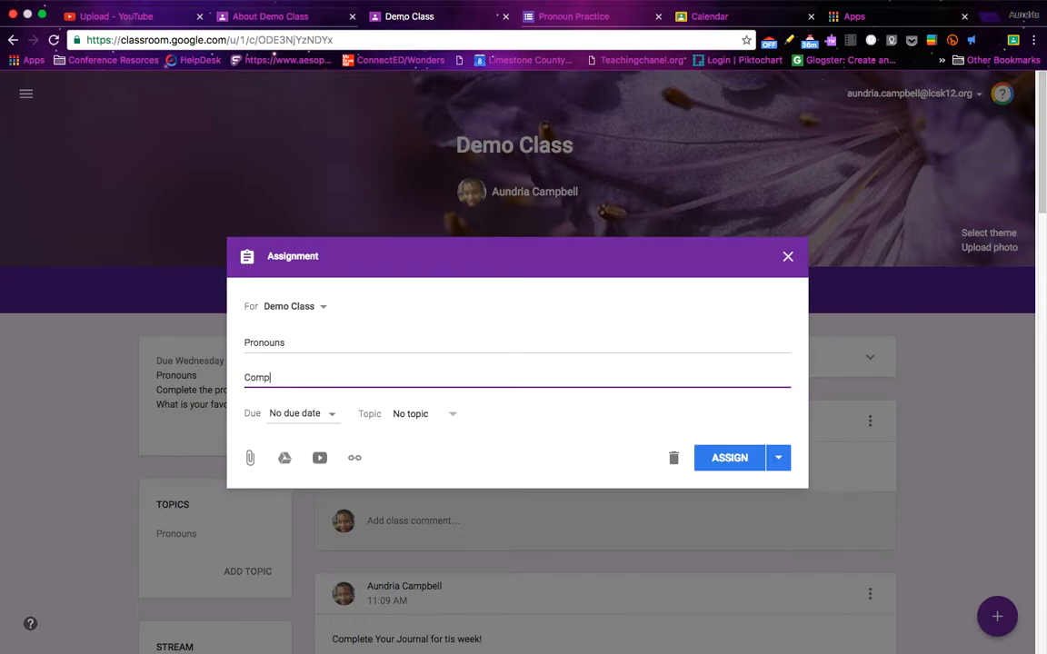
text(lete the Pronoun Worksheet)
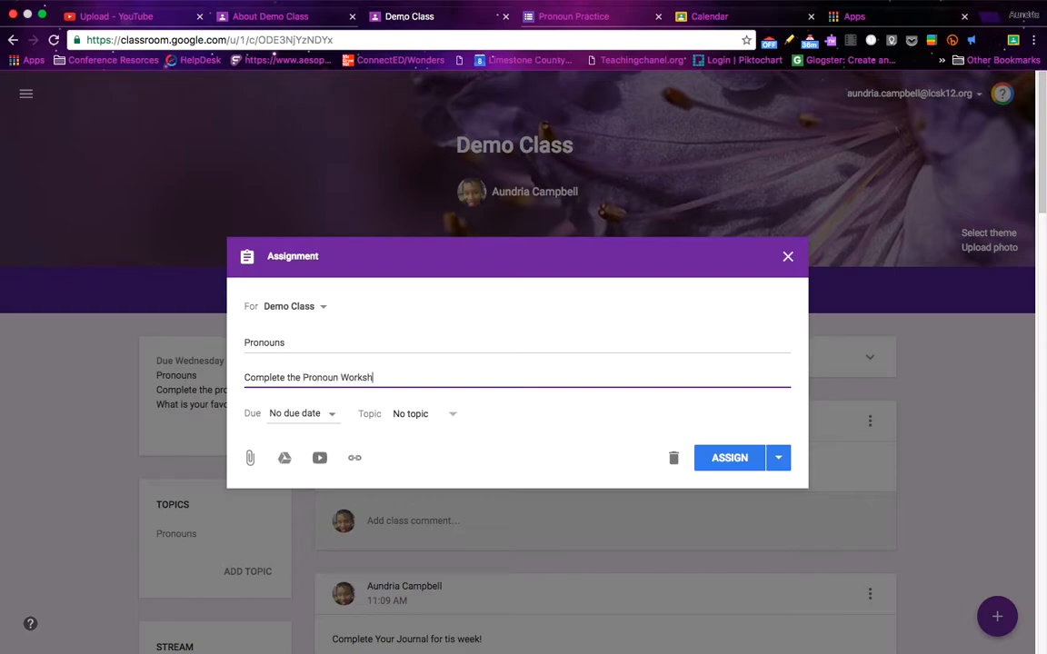
- Set the Pronouns assignment's due date to Nov 23, 2016, leaving the time blank
click(325, 415)
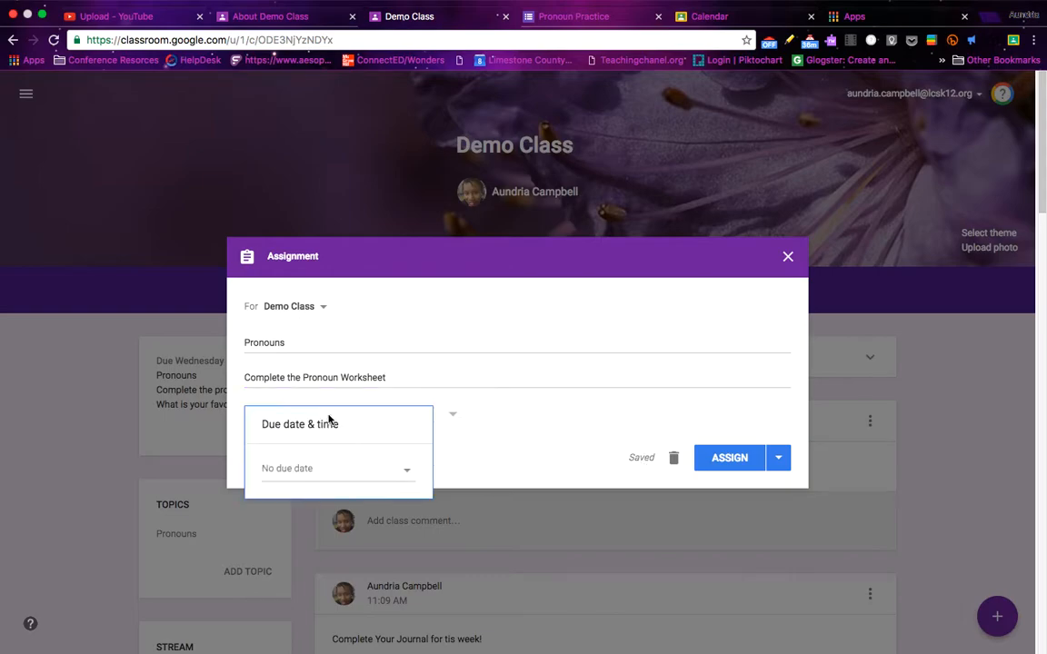
click(403, 473)
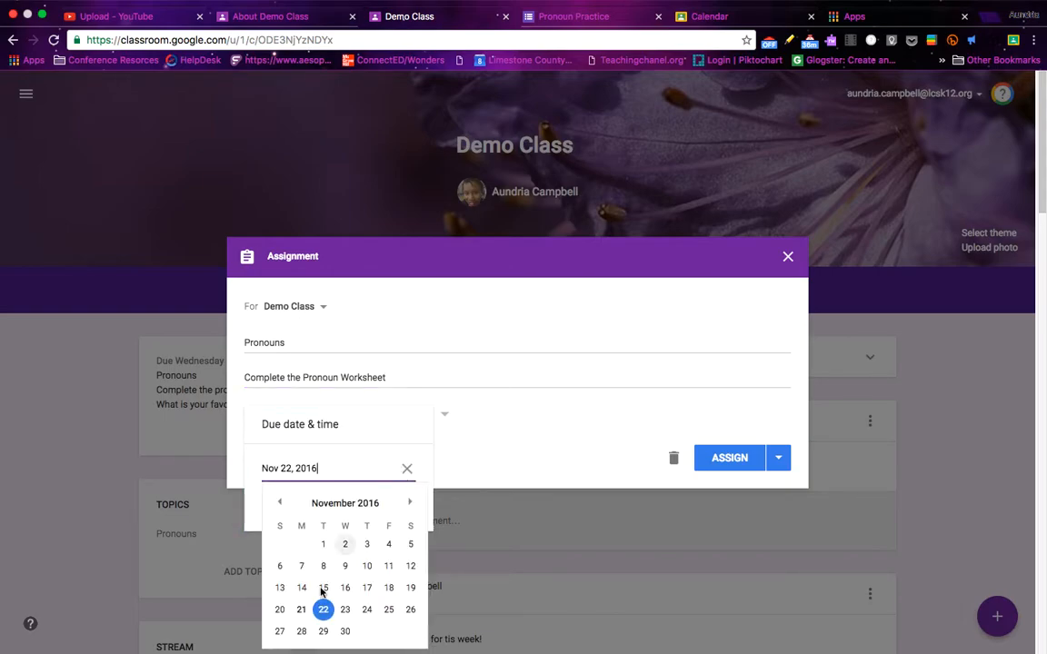
click(346, 610)
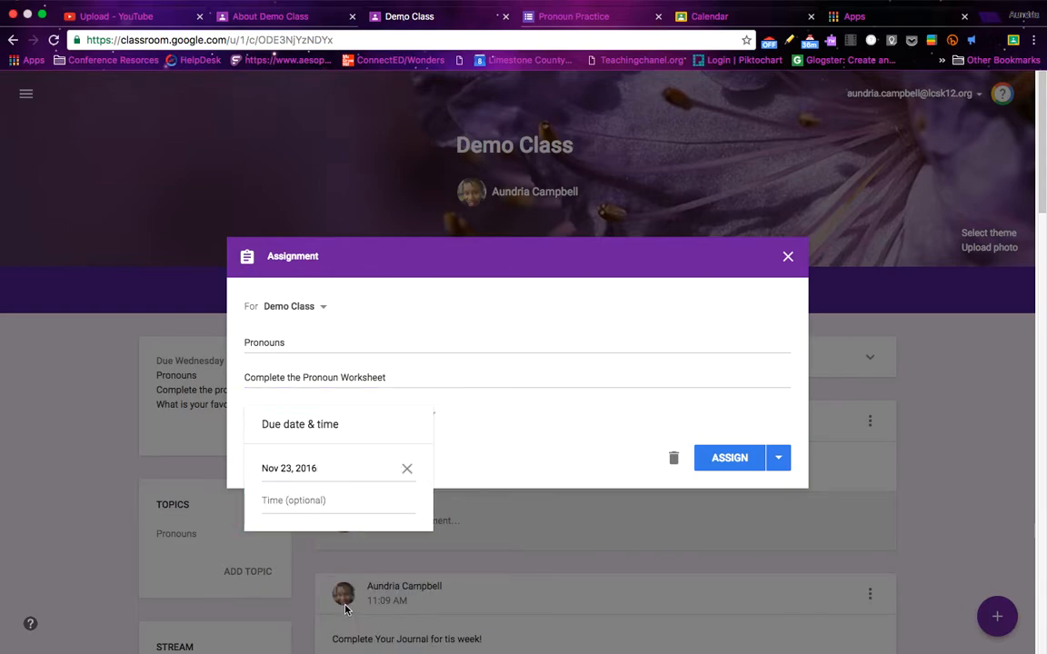
click(450, 402)
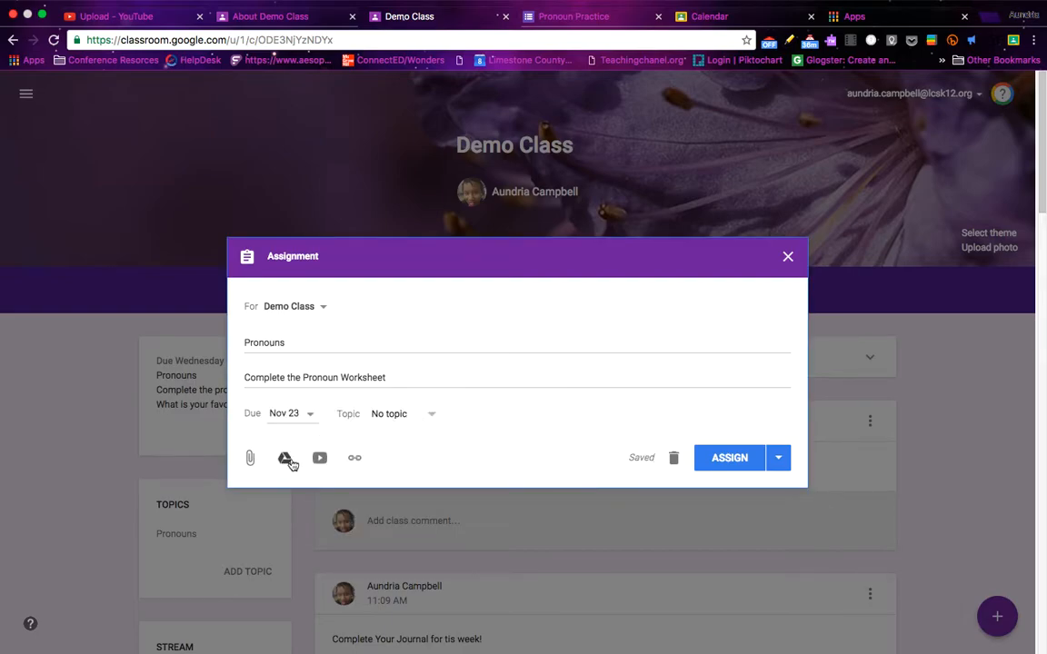
- Attach the Worksheet form from the recent Google Drive files and assign the Pronouns assignment to the class
click(291, 463)
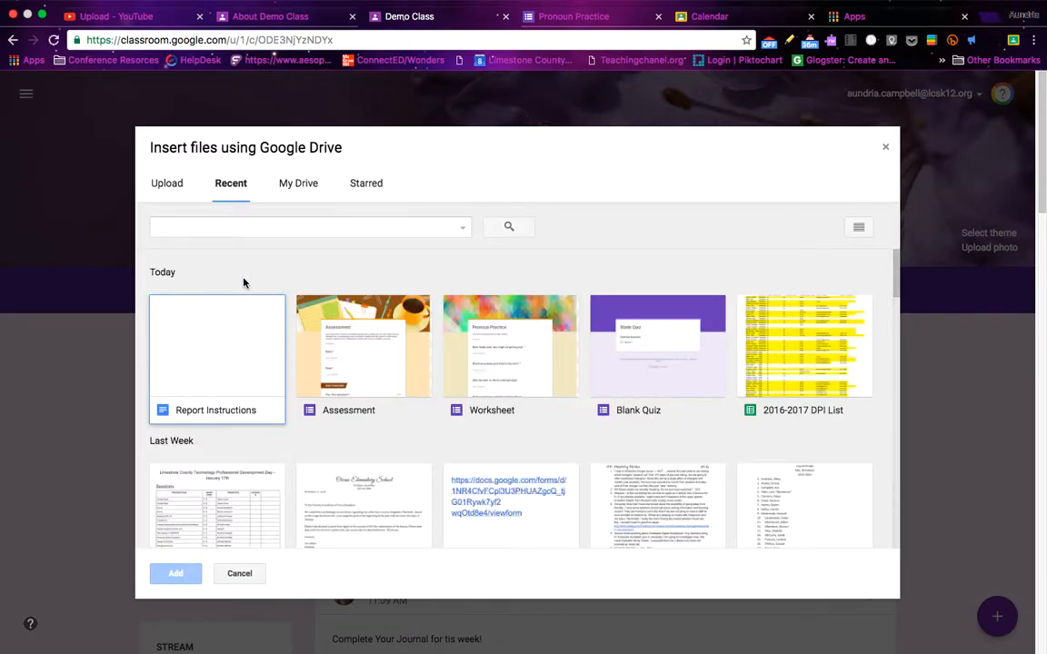
click(512, 346)
click(175, 574)
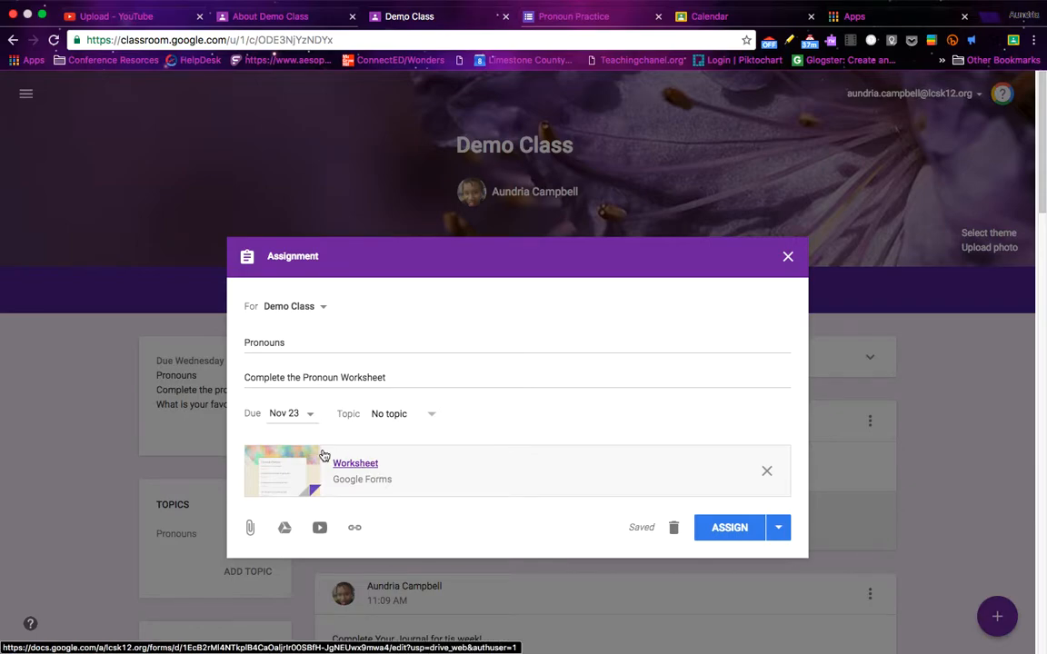
click(732, 529)
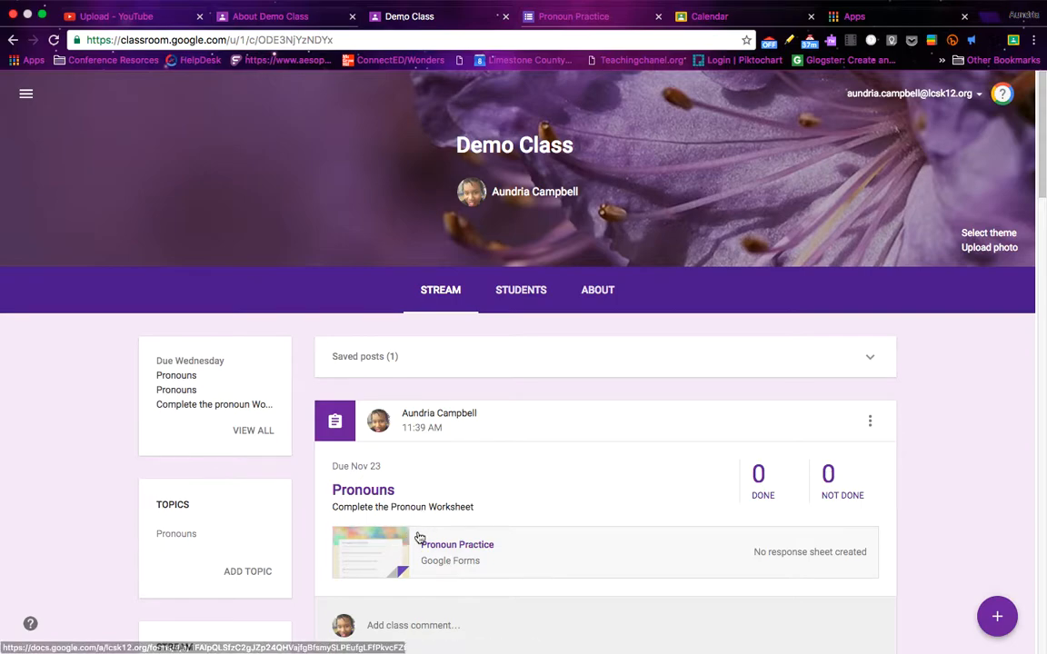
- Start a new assignment for Demo Class and attach the Report Instructions document from the recent Google Drive files
scroll(483, 493, down, 2)
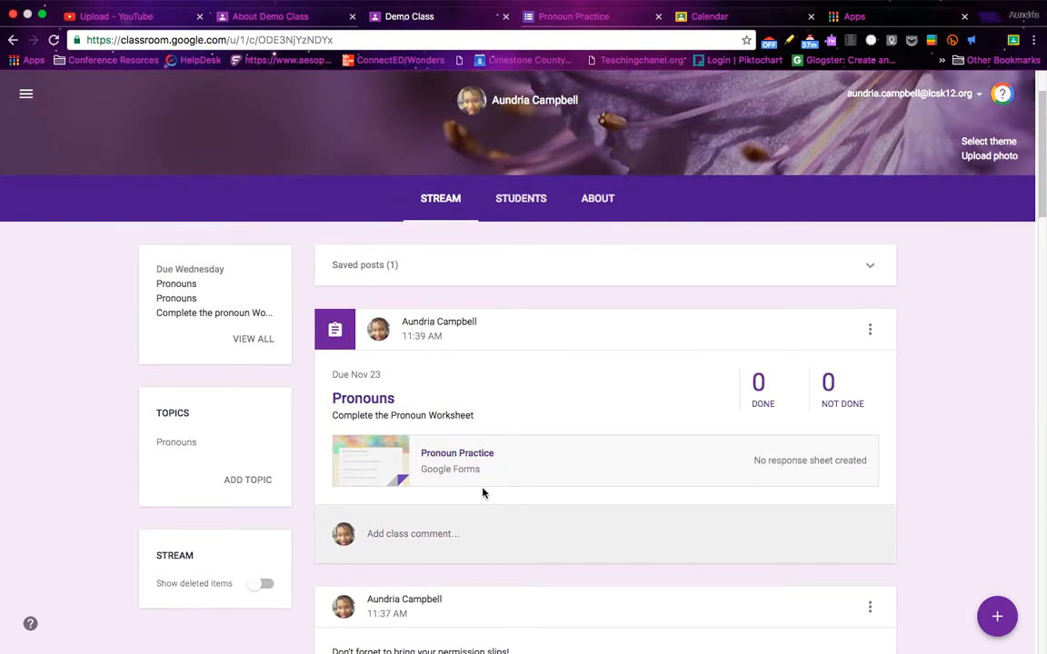
scroll(443, 436, up, 2)
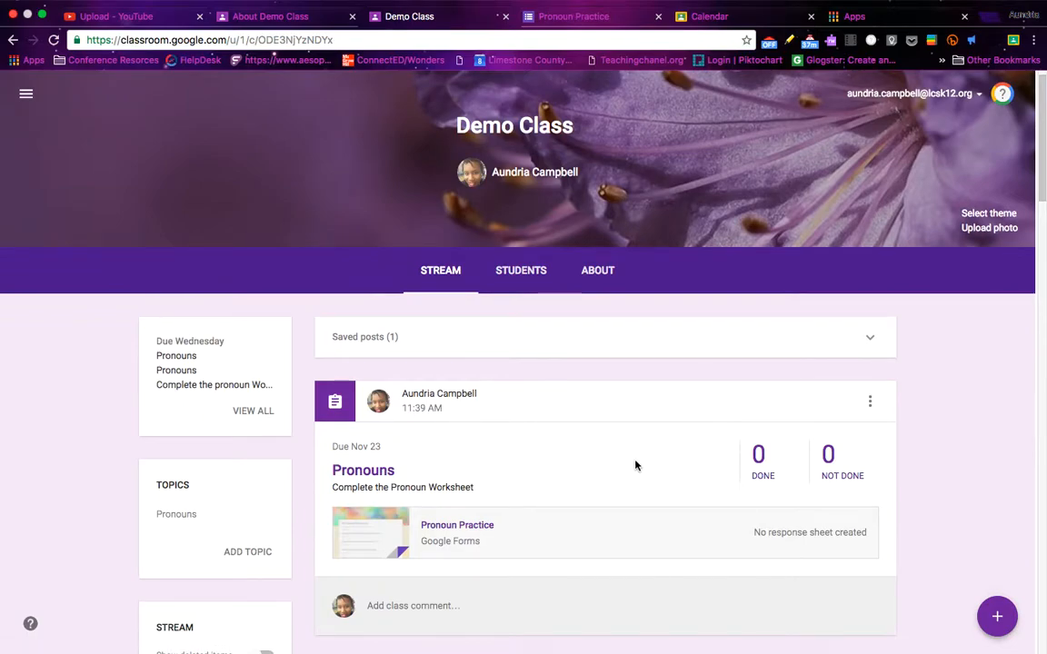
mouse_move(997, 616)
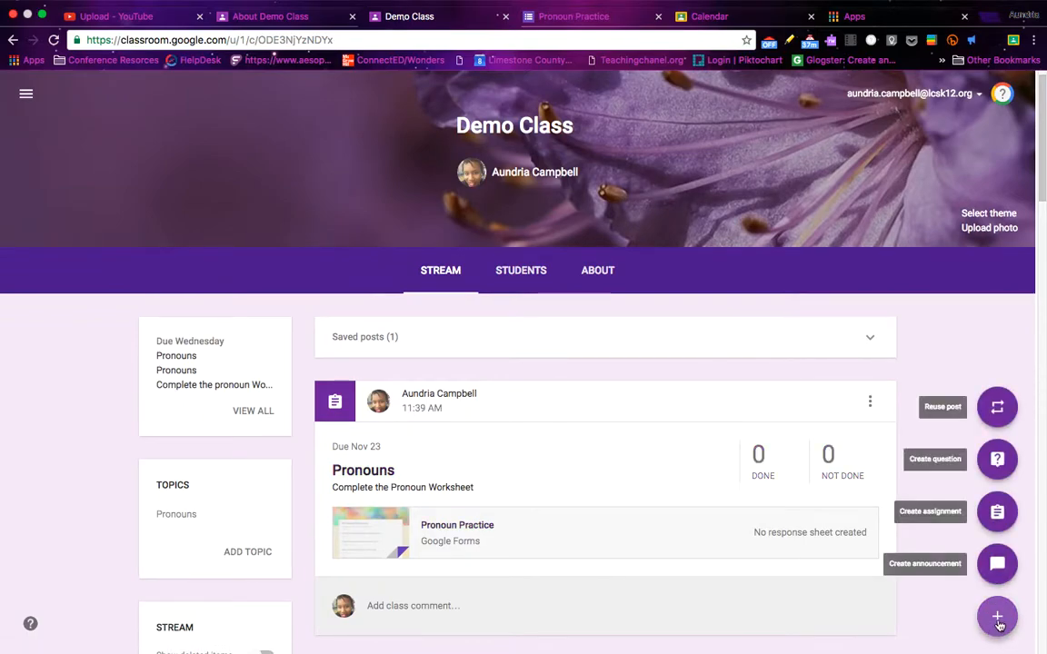
click(997, 512)
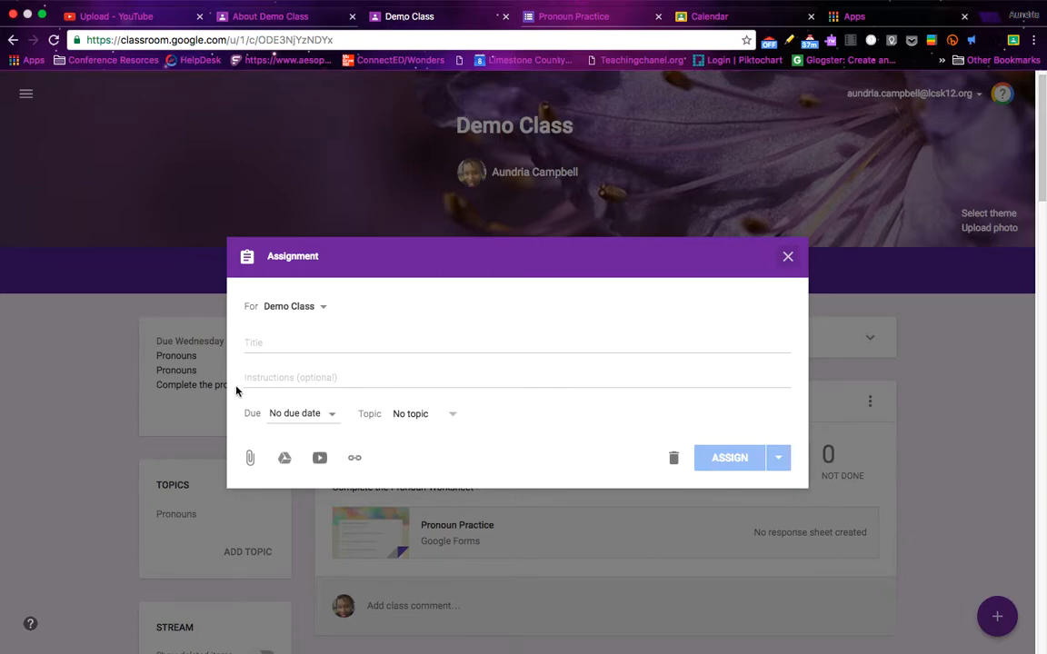
click(285, 459)
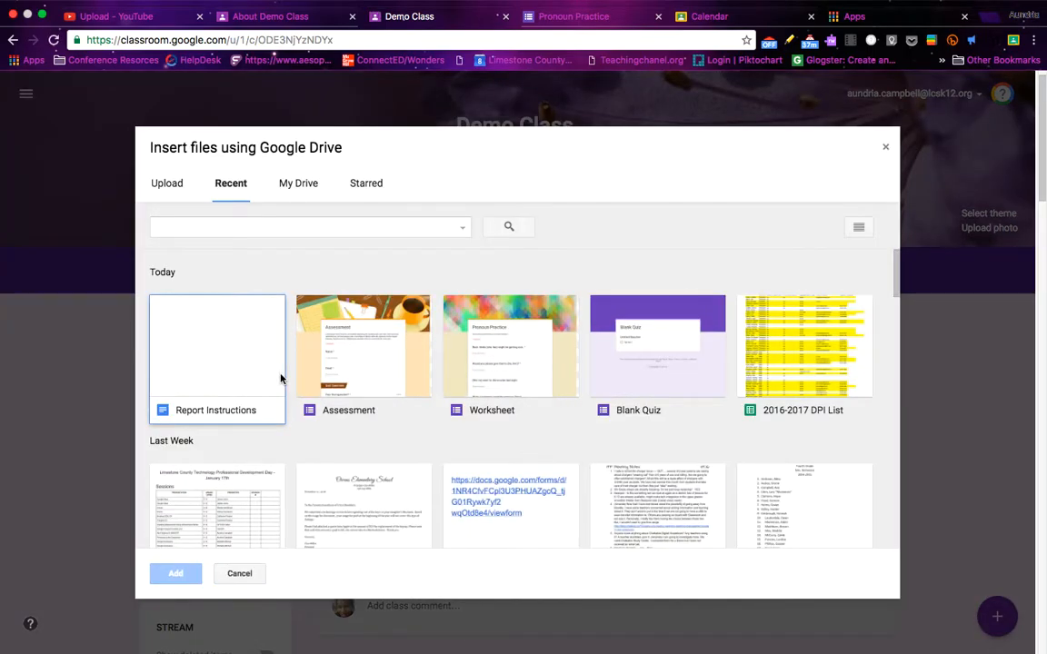
click(223, 340)
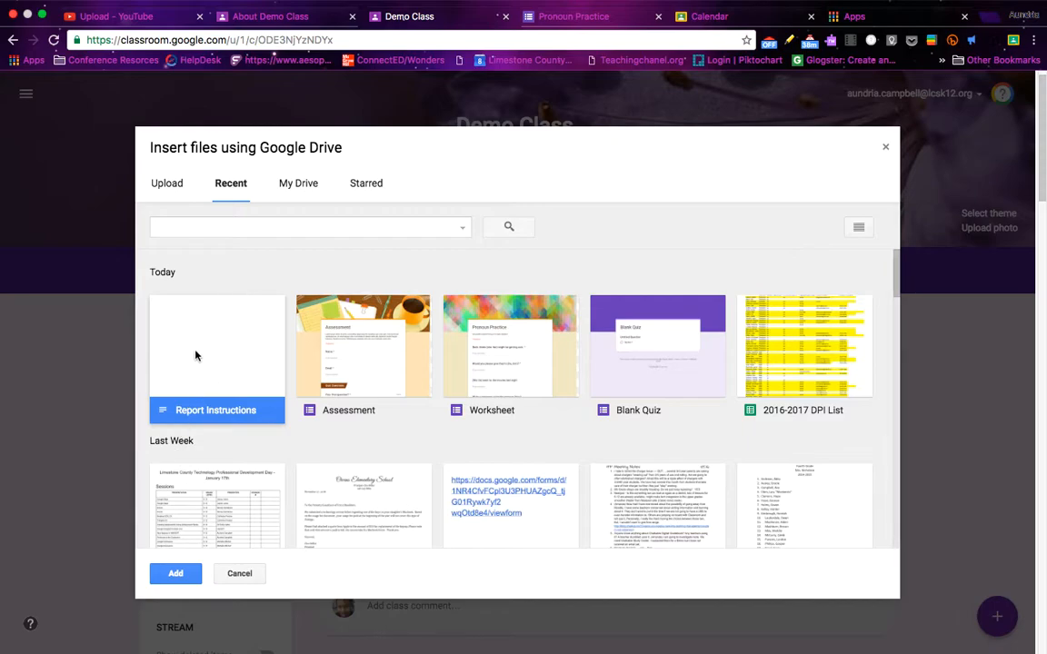
click(177, 577)
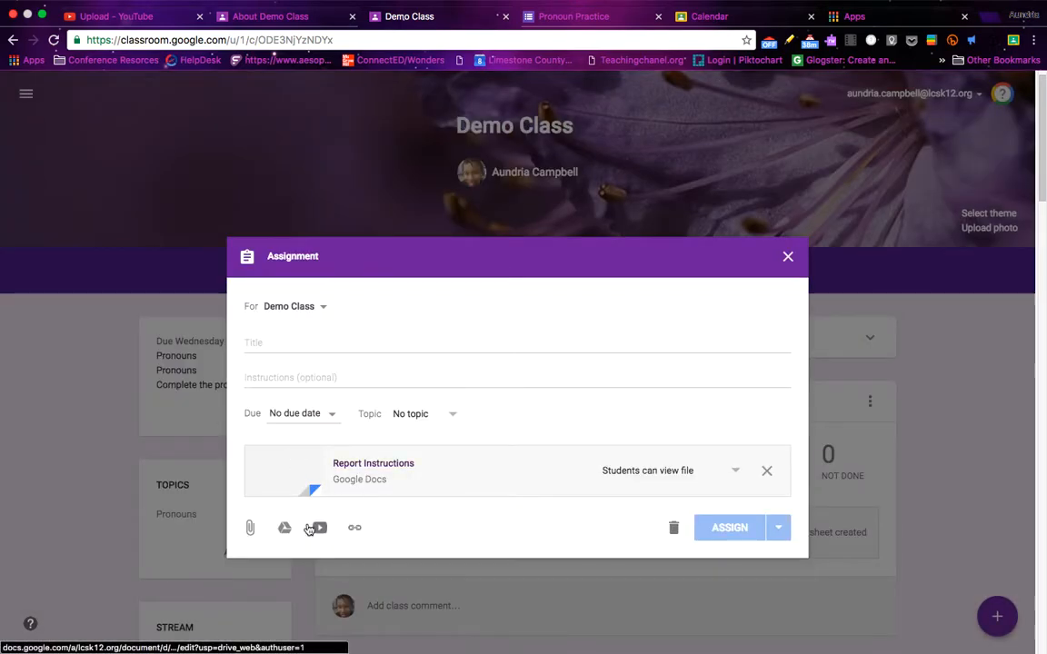
- Title the new assignment "Use this template for your report"
click(273, 344)
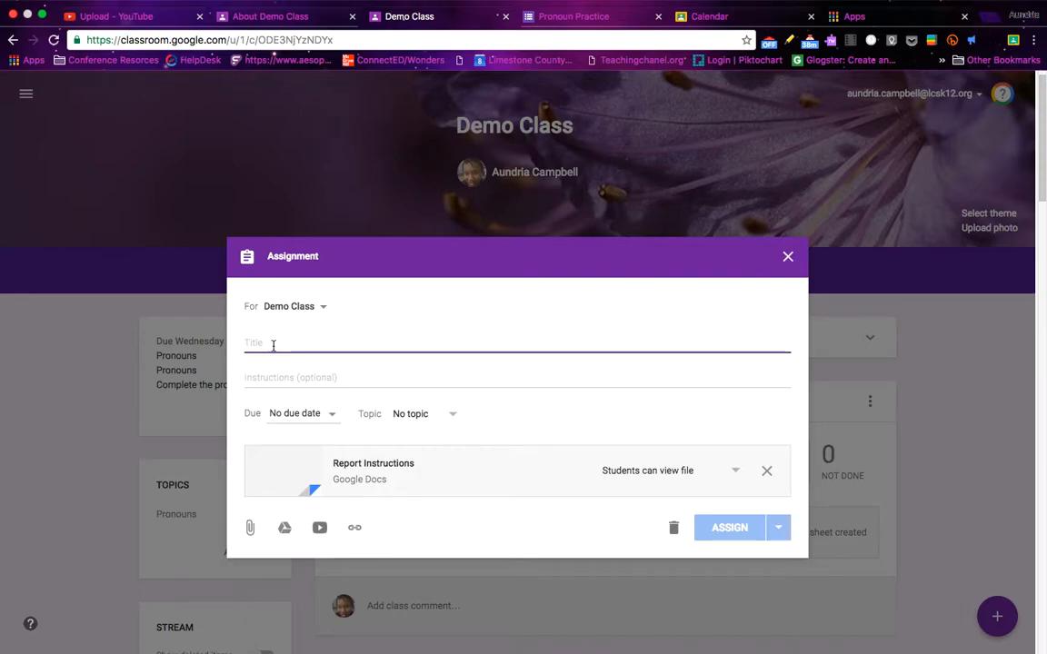
text(Use t)
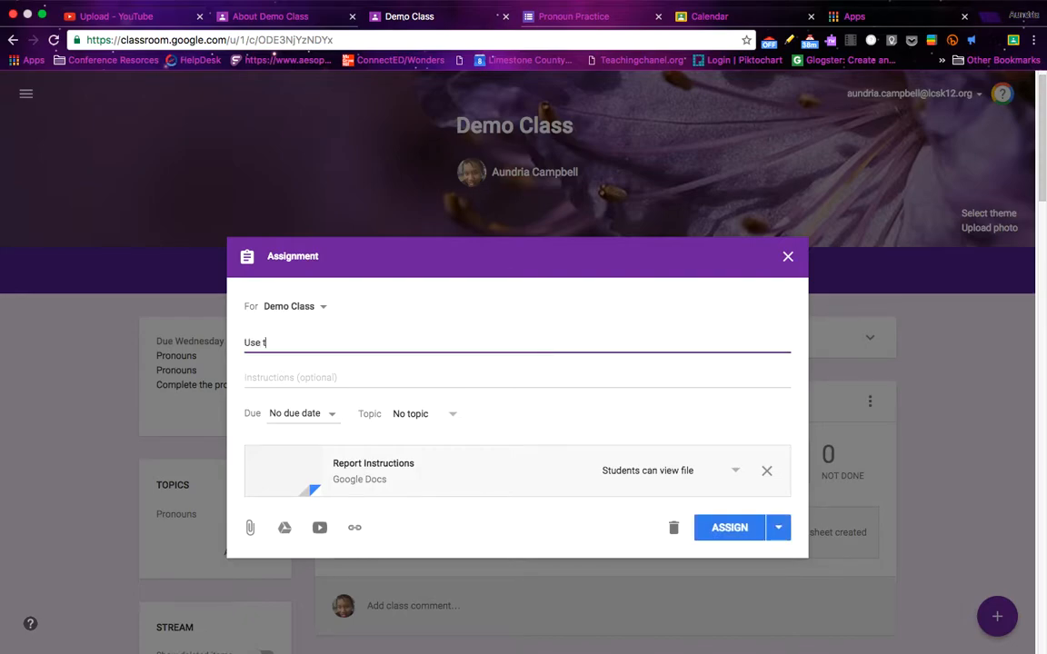
text(his template for your report)
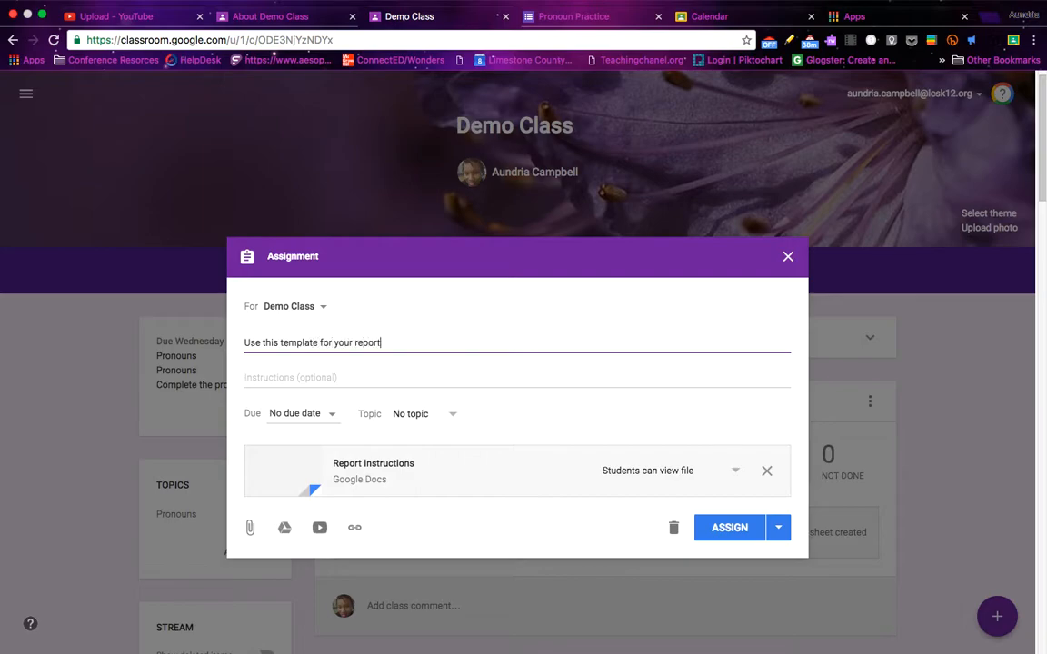
- Enter the assignment instructions "Make sure that you make a copy of tis document before you edit"
click(252, 376)
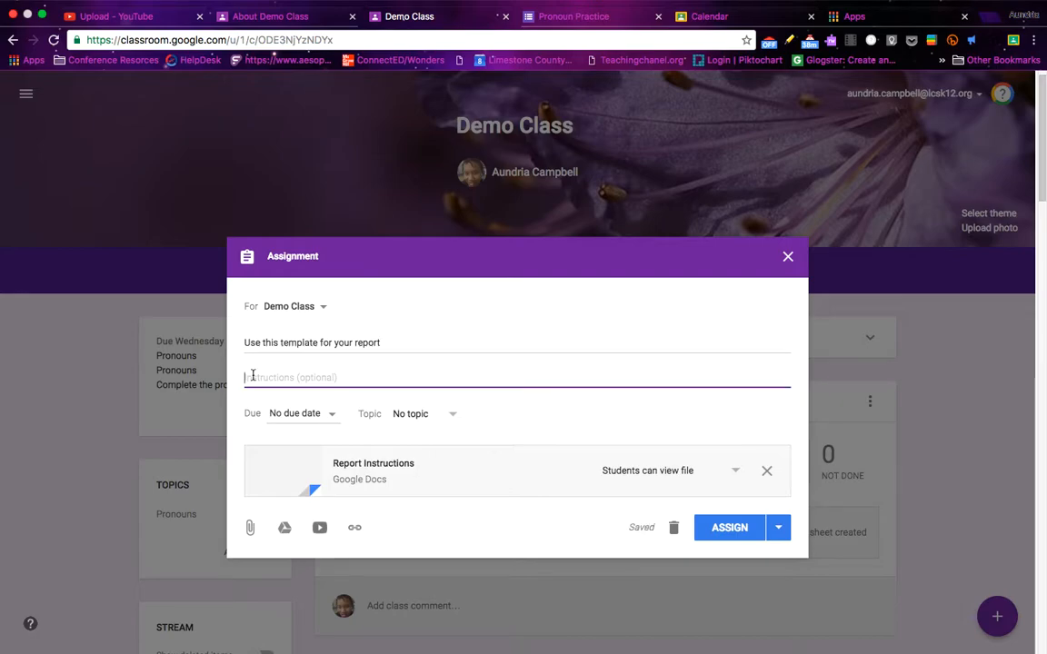
text(Ma)
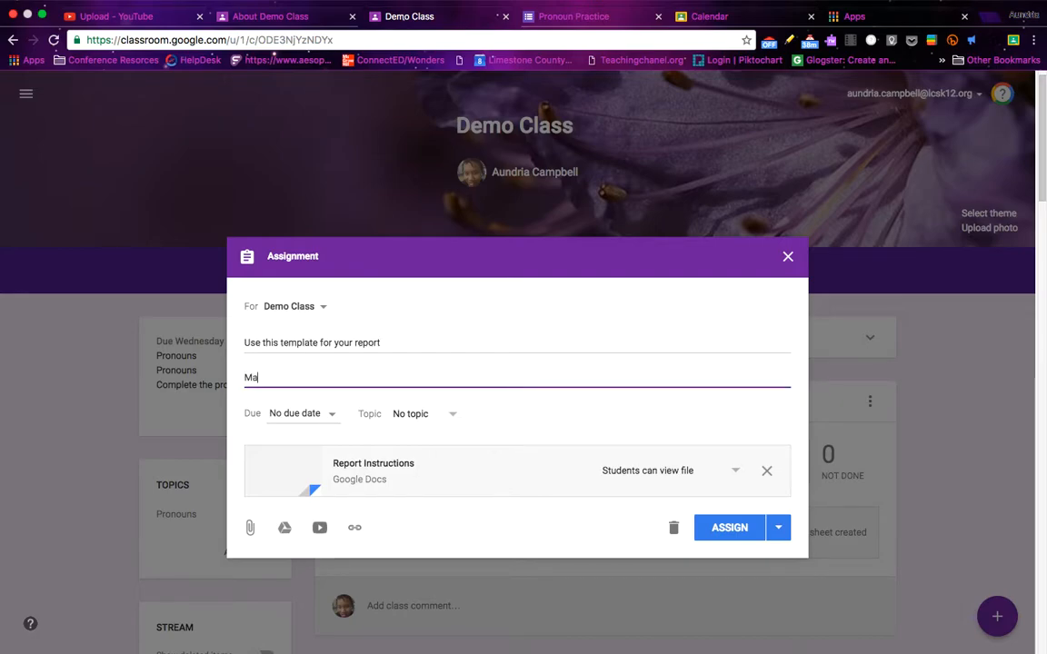
text(ke sure that you make)
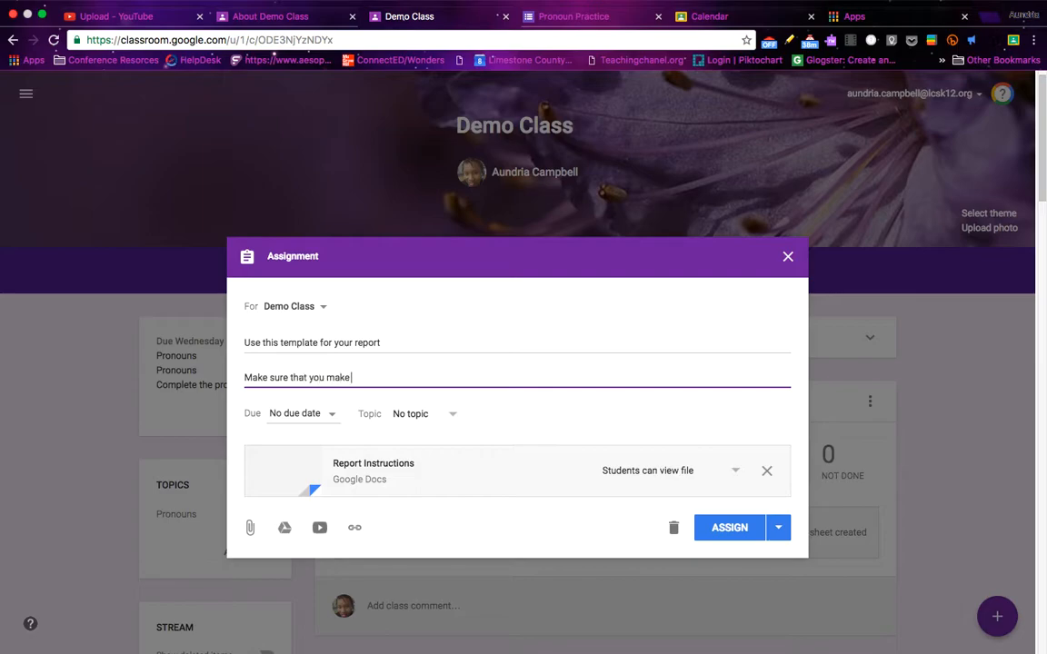
text( a copy of tis docment before)
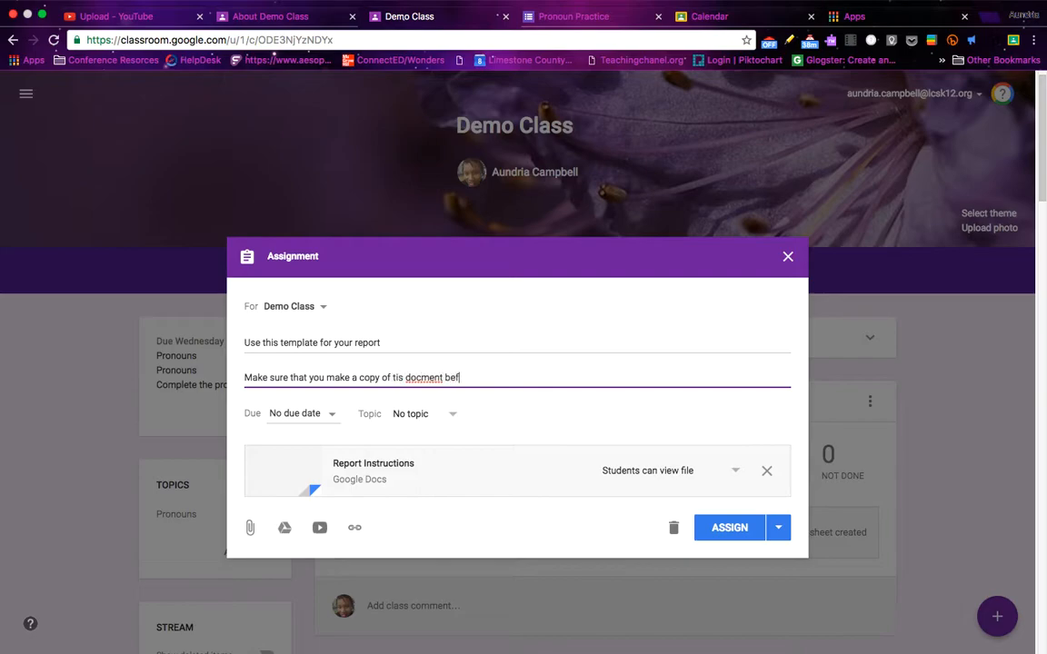
key(BackSpace)
key(BackSpace)
key(BackSpace)
key(BackSpace)
key(BackSpace)
key(BackSpace)
key(BackSpace)
key(BackSpace)
key(BackSpace)
key(BackSpace)
text(ument befo)
key(BackSpace)
text(e)
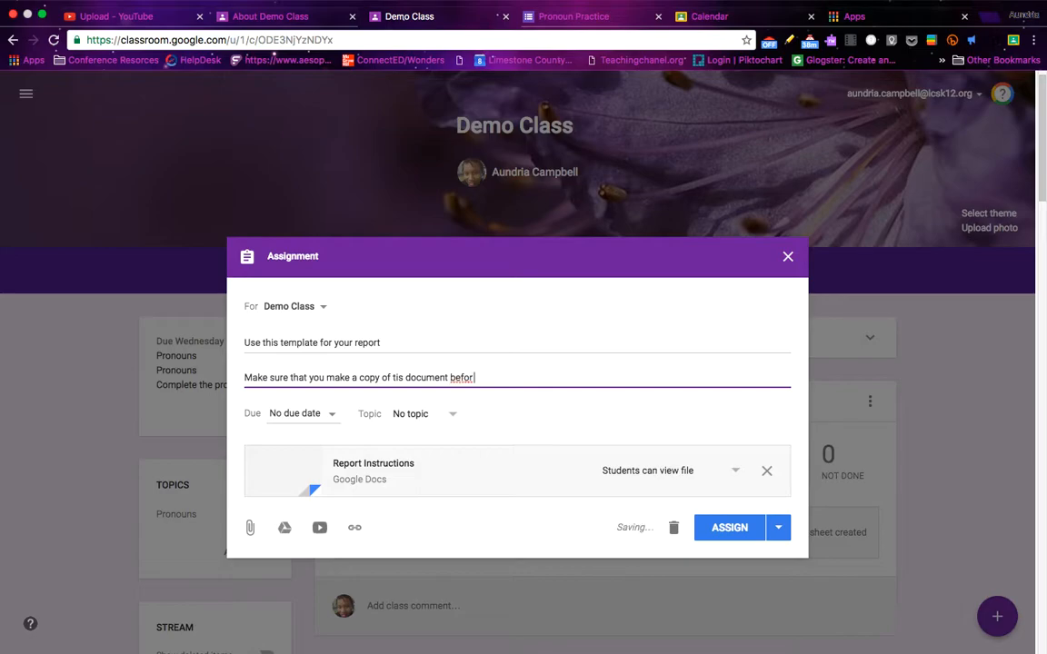
text( you edit)
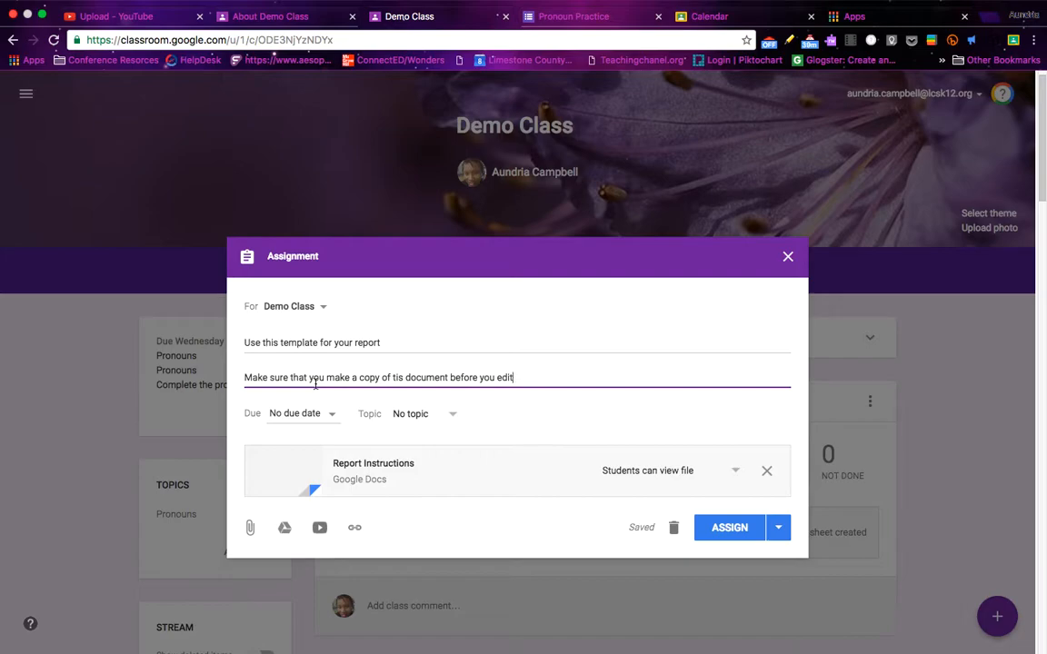
- Schedule the report template assignment to post on Nov 24, 2016 at 10:00 AM
click(779, 528)
click(724, 559)
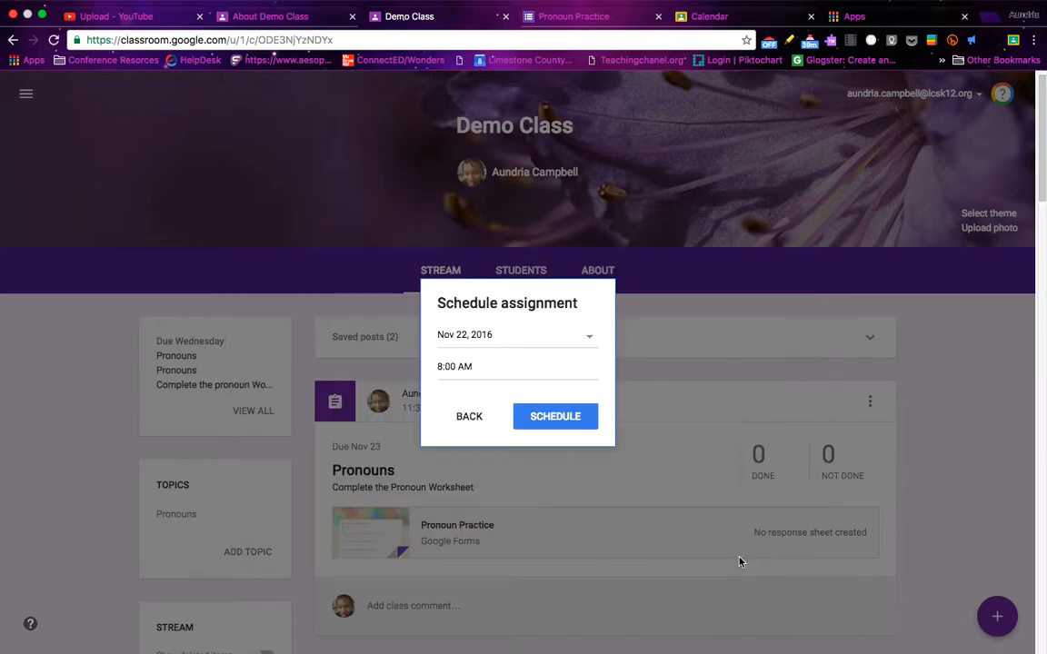
click(589, 337)
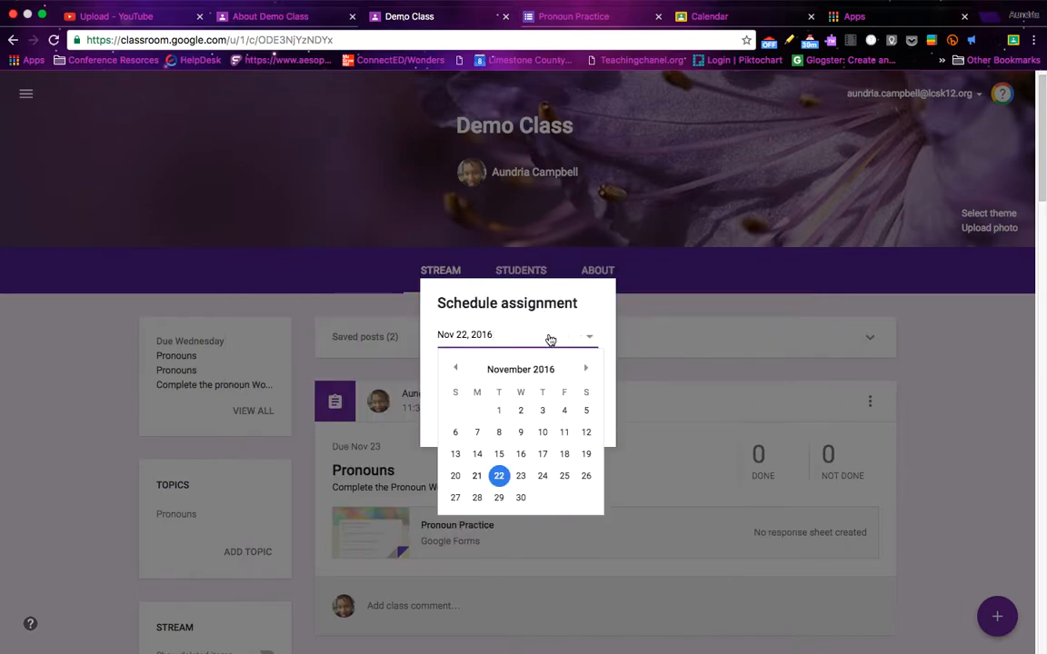
click(543, 476)
click(441, 366)
text(10)
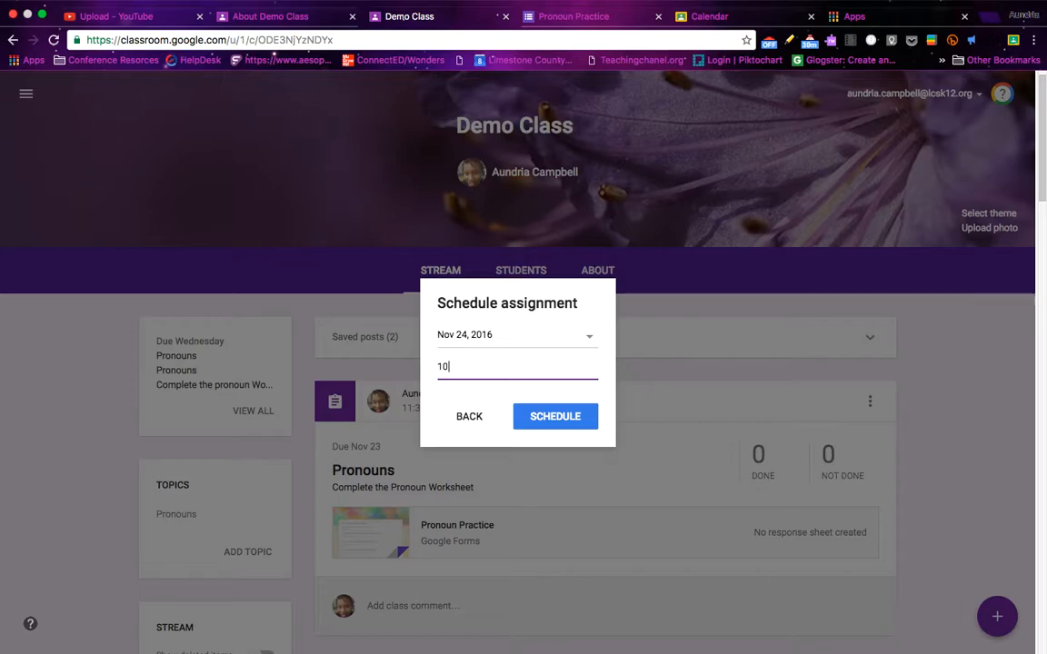
text(:am)
key(BackSpace)
text(00am)
click(557, 418)
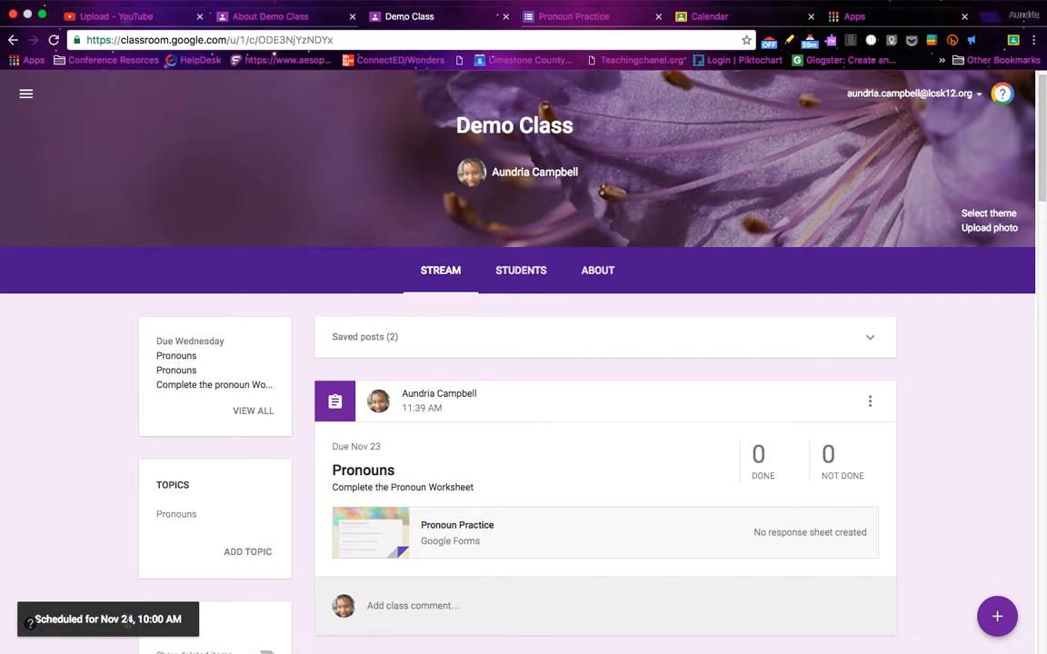
- Create a question for Demo Class reading "Where is your favorite place to vacation?"
mouse_move(997, 618)
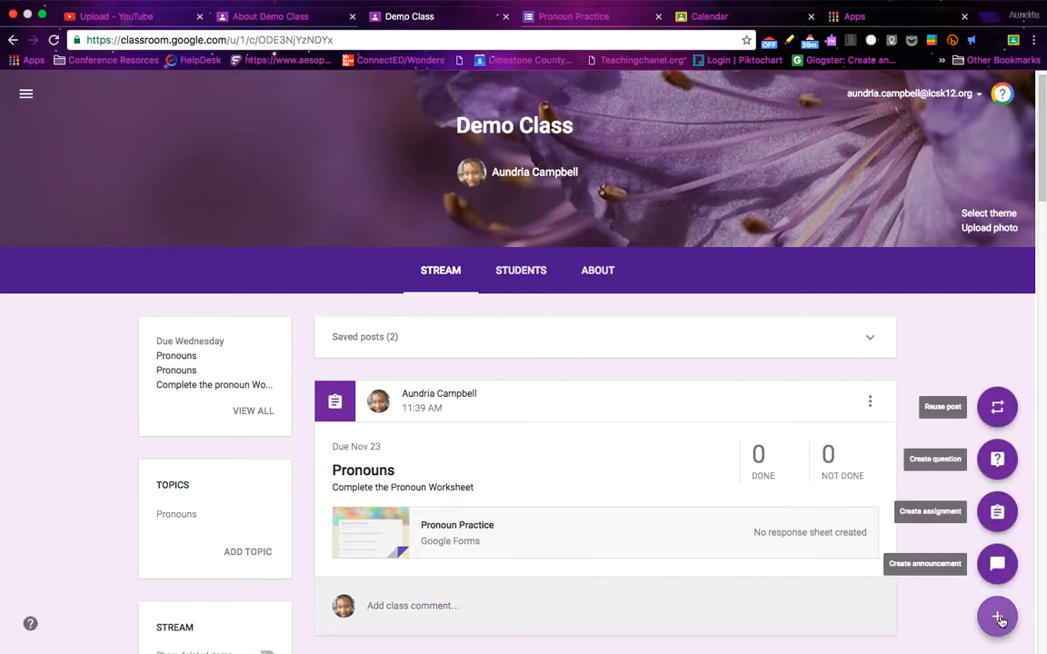
click(998, 461)
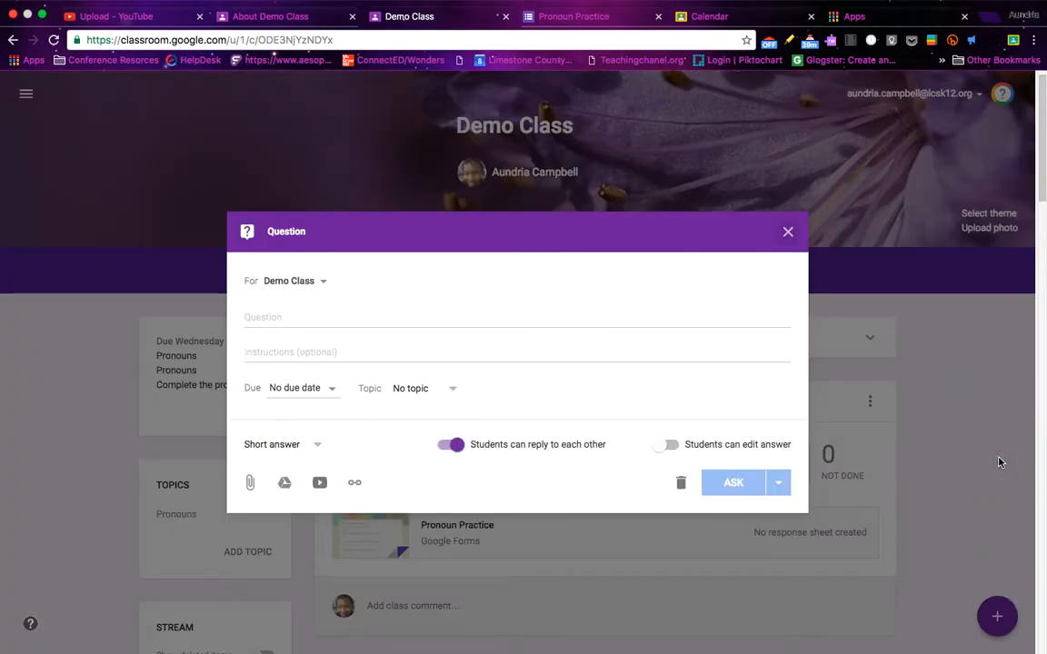
click(292, 318)
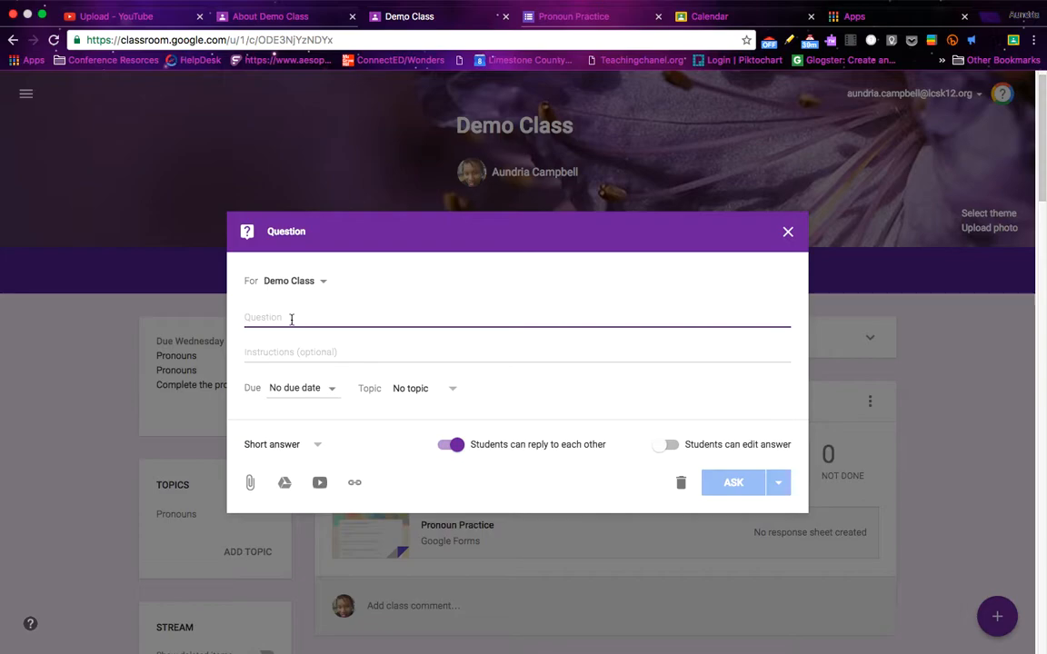
text(Where is your favorite place o )
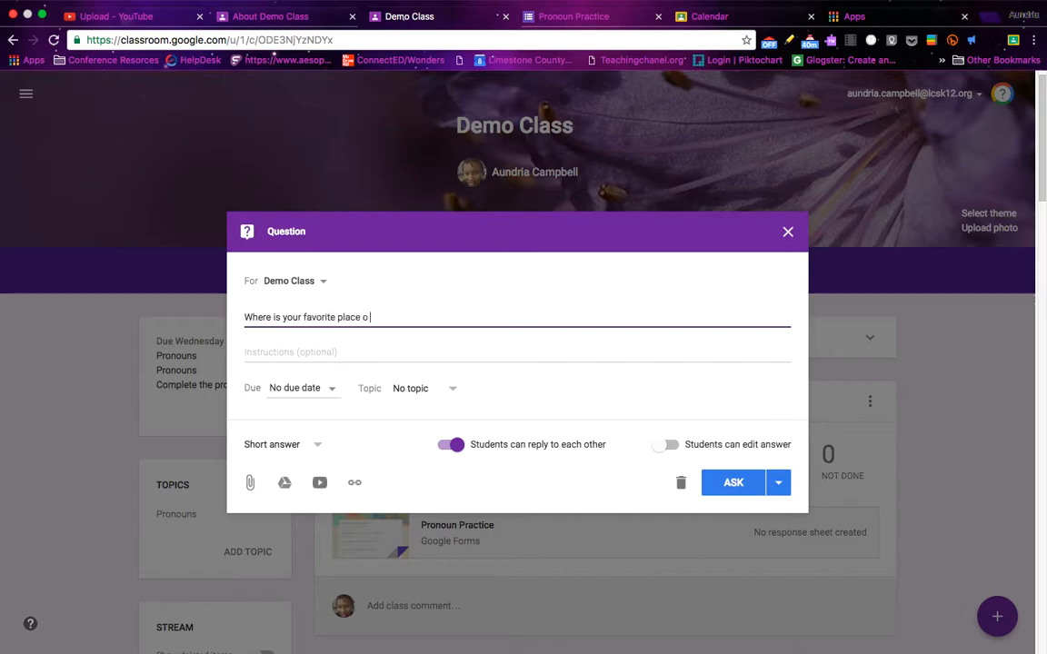
key(BackSpace)
key(BackSpace)
text(to vacation?)
- Enter the question's instructions "Please write 3 complete sentences telling why this is your favorite place."
click(257, 352)
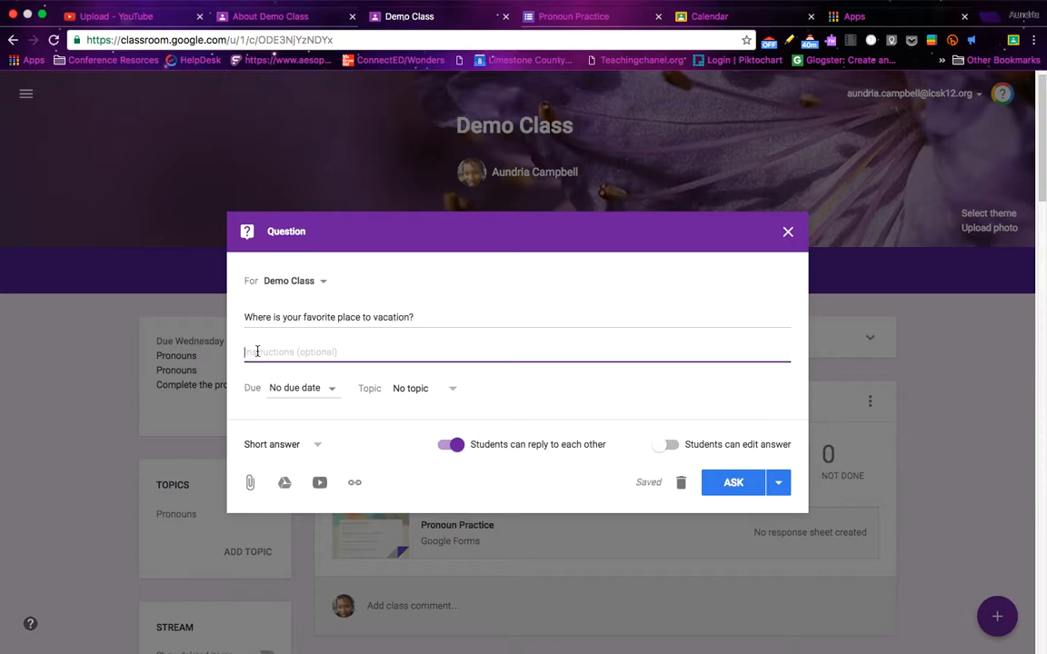
text(Please)
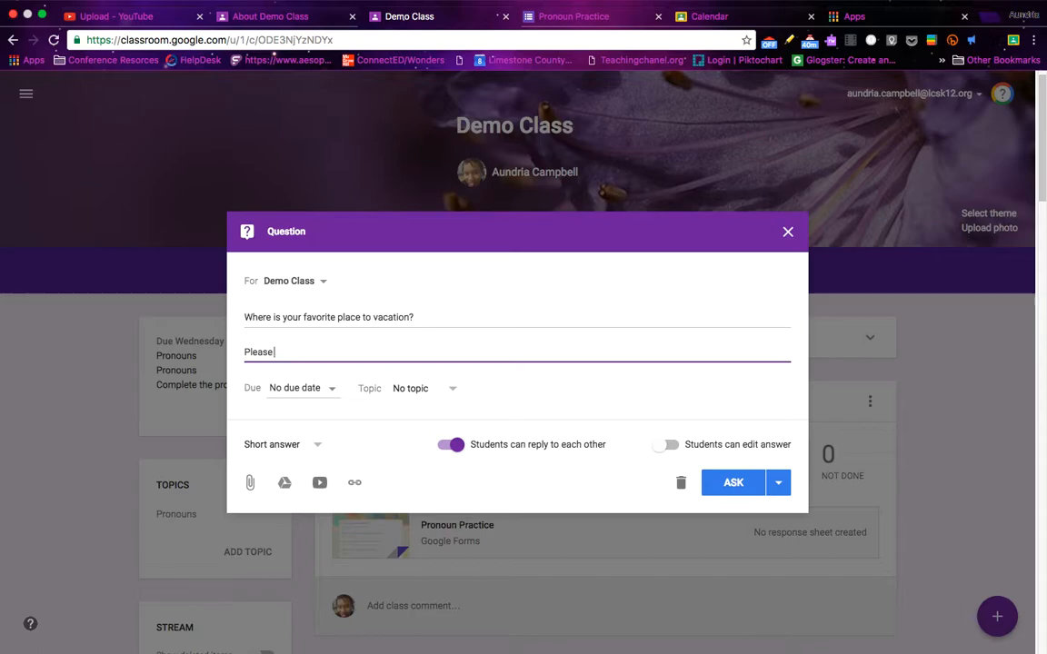
text( lwrite)
key(BackSpace)
key(BackSpace)
key(BackSpace)
key(BackSpace)
key(BackSpace)
key(BackSpace)
key(BackSpace)
text(write 3 complete sentences)
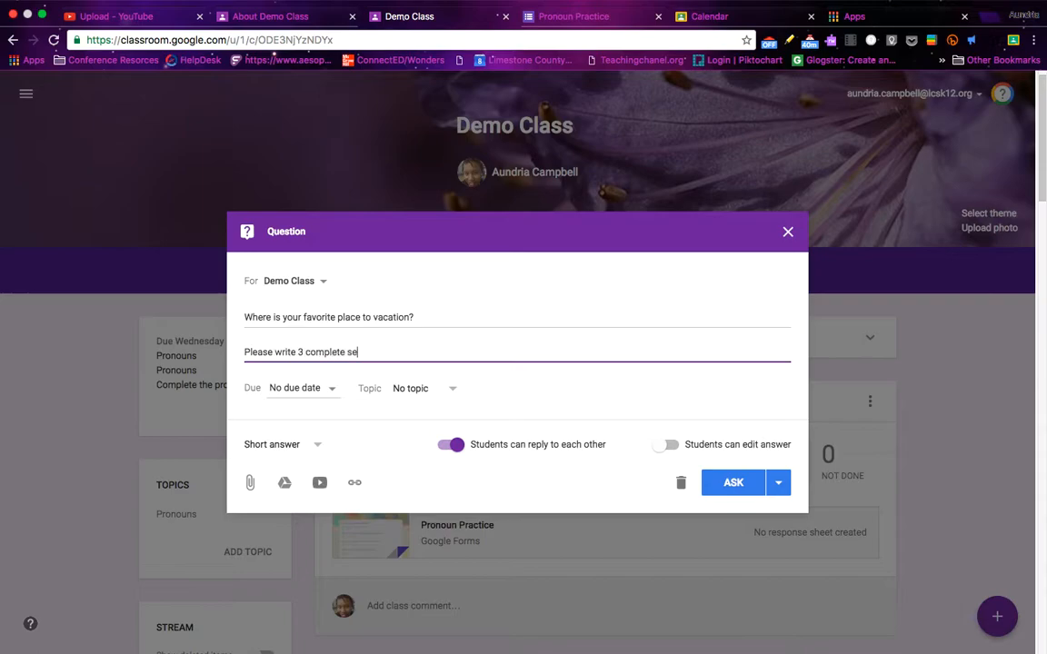
text( telling why thi)
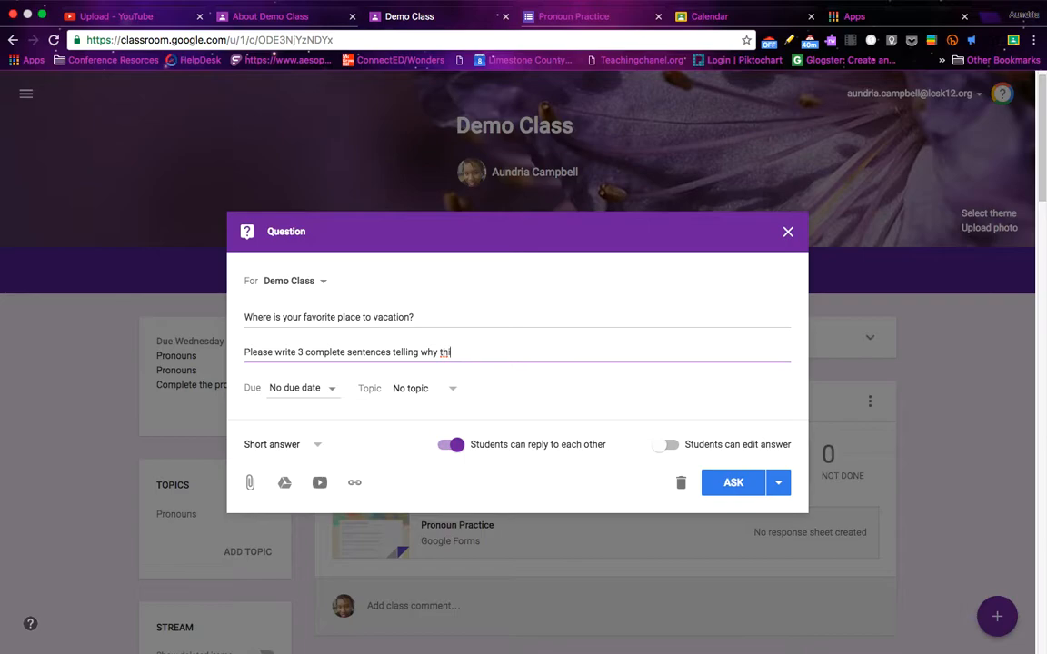
text( is  is your fa)
text(vorite plave)
text(ce)
text(.)
- Set the vacation question's due date to Nov 23, 2016, without a time
click(332, 393)
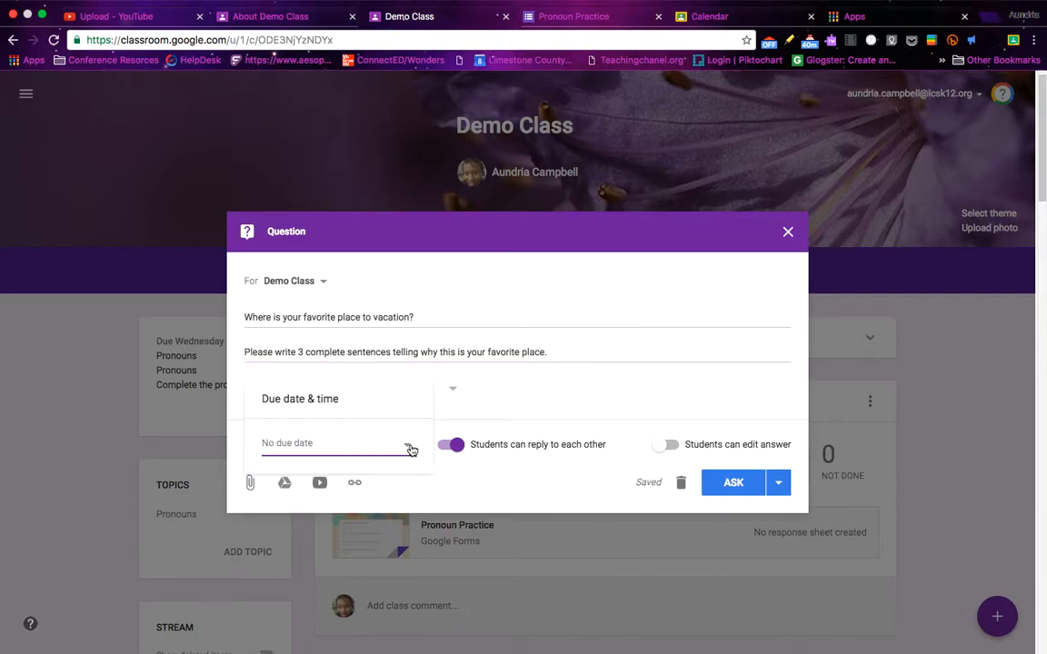
click(410, 449)
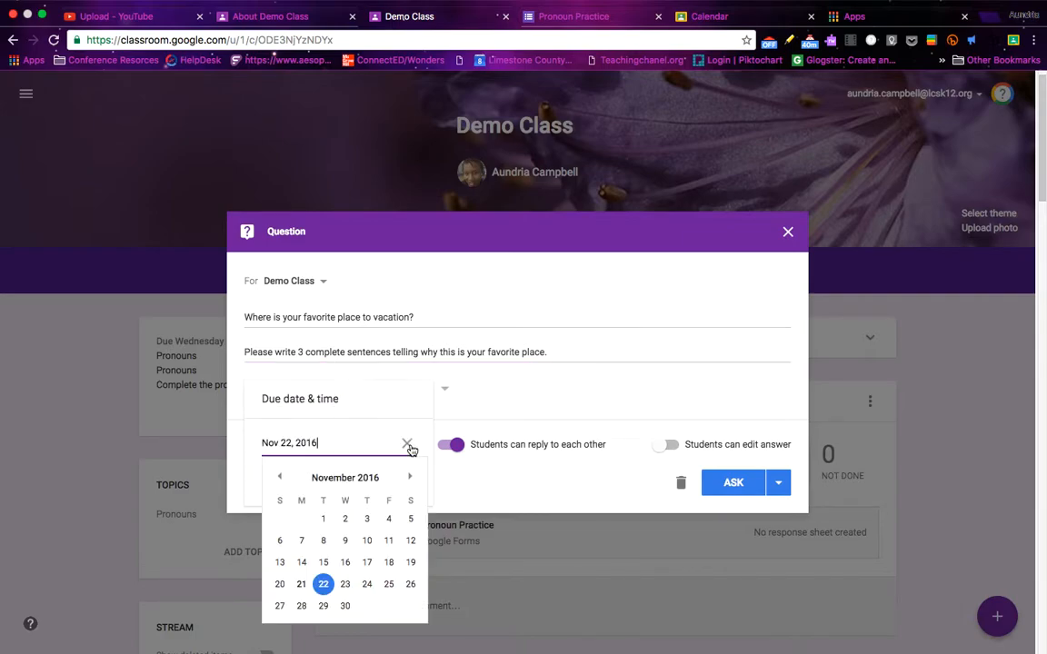
click(344, 584)
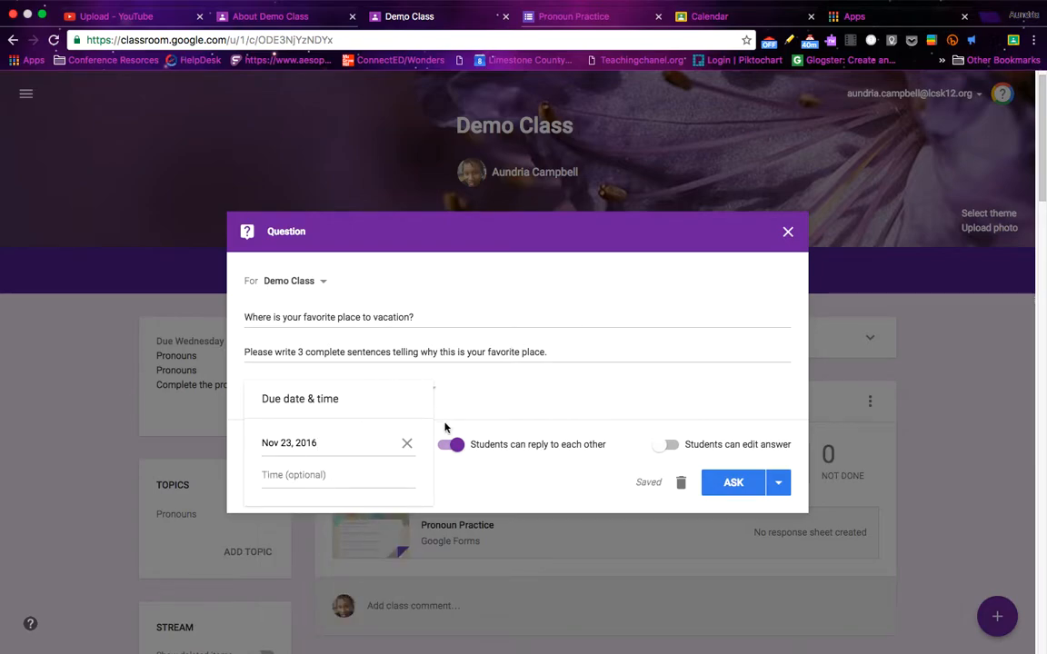
click(525, 398)
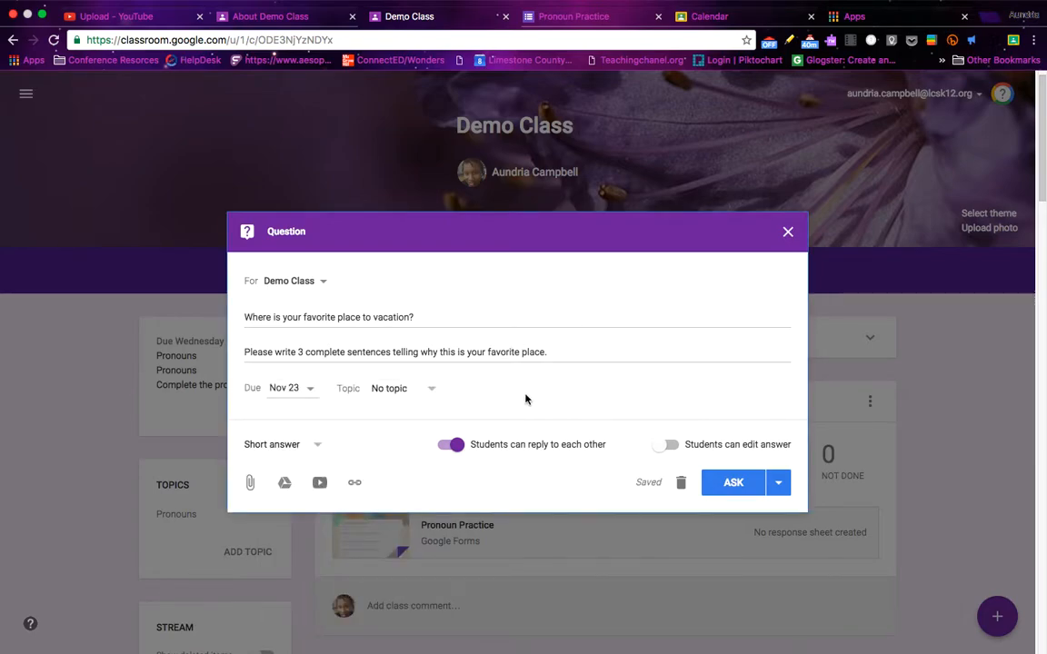
- Keep the question as Short answer, allow students to edit their answer, and ask it
click(317, 448)
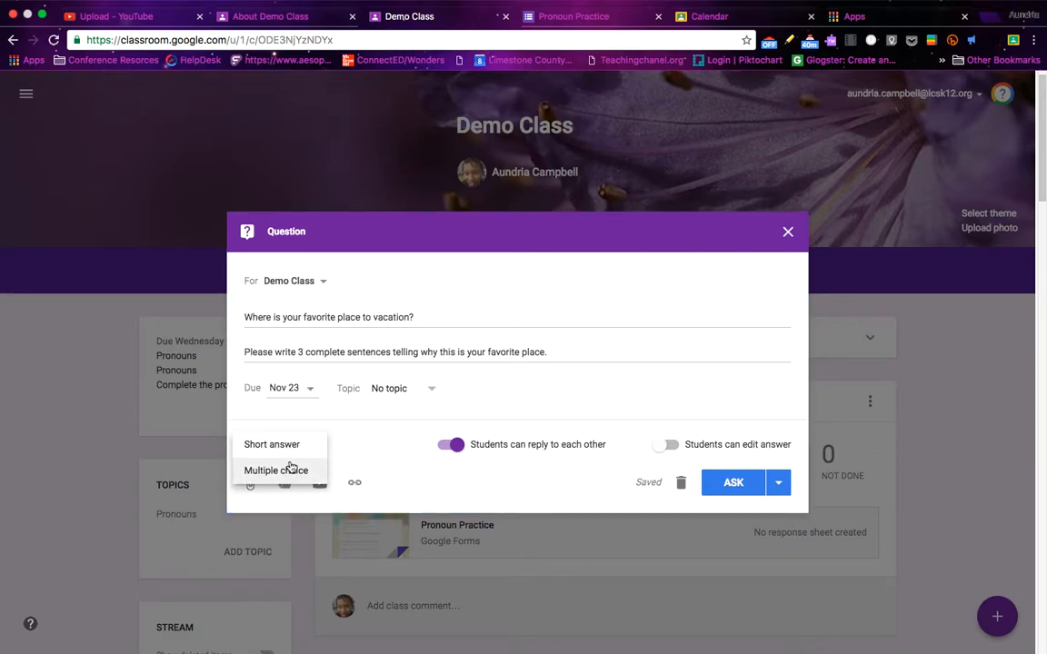
click(293, 444)
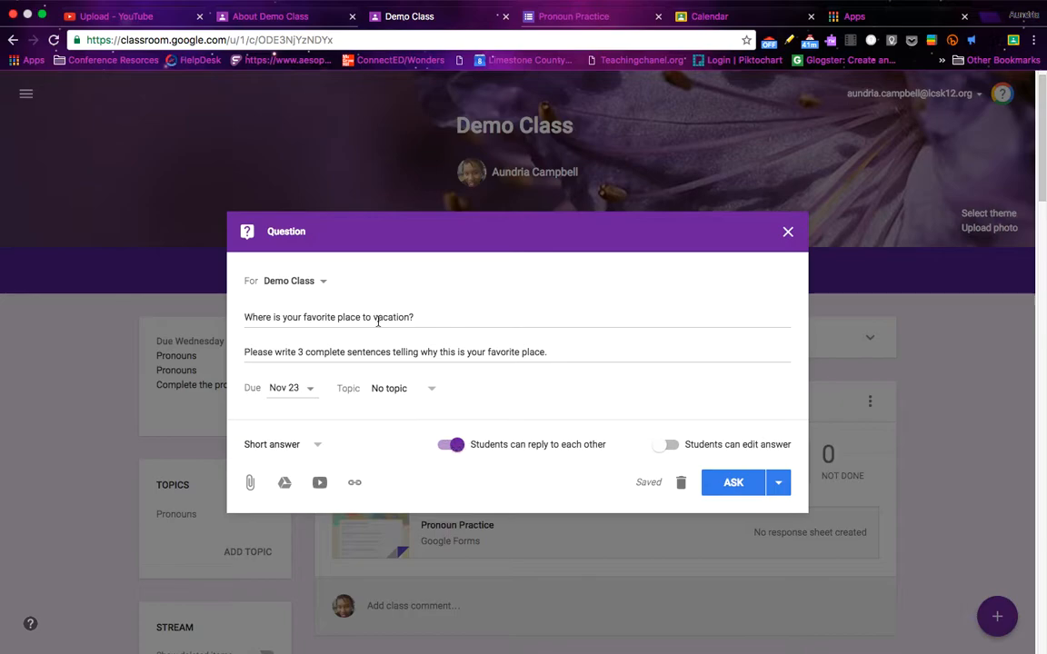
click(669, 447)
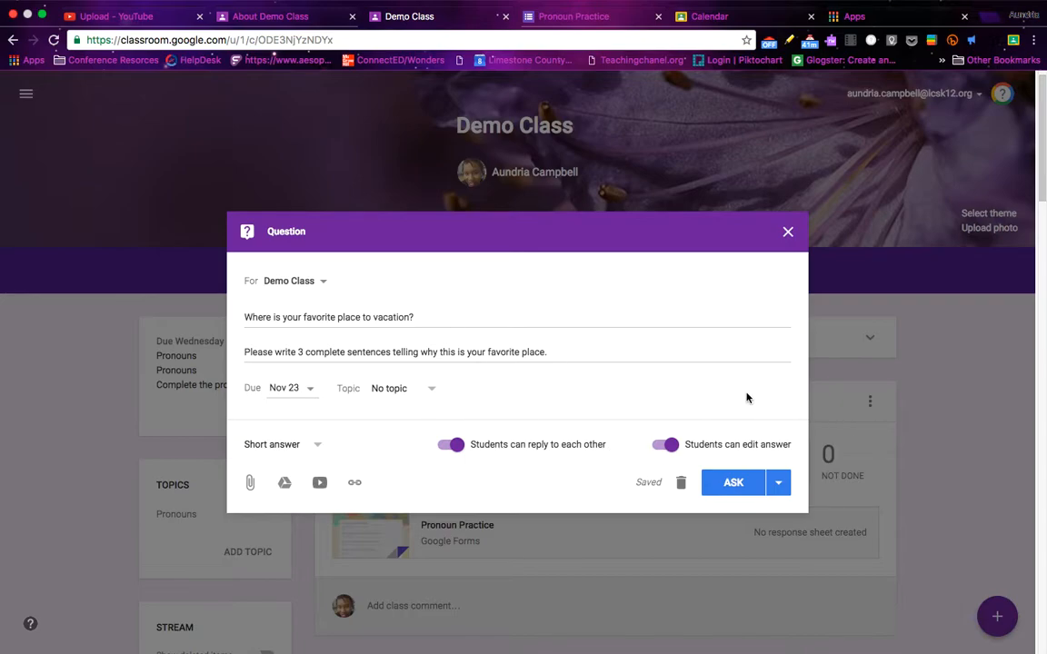
click(738, 485)
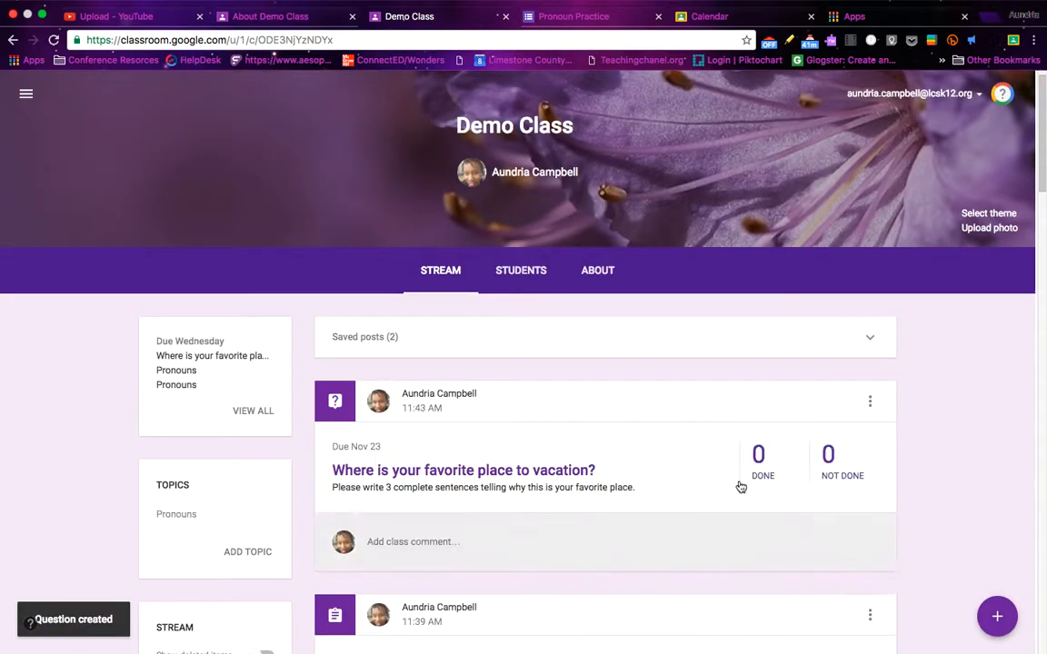
- Reuse Demo Class's 11:09 AM announcement "Complete Your Journal for tis week!" as a new post
mouse_move(997, 616)
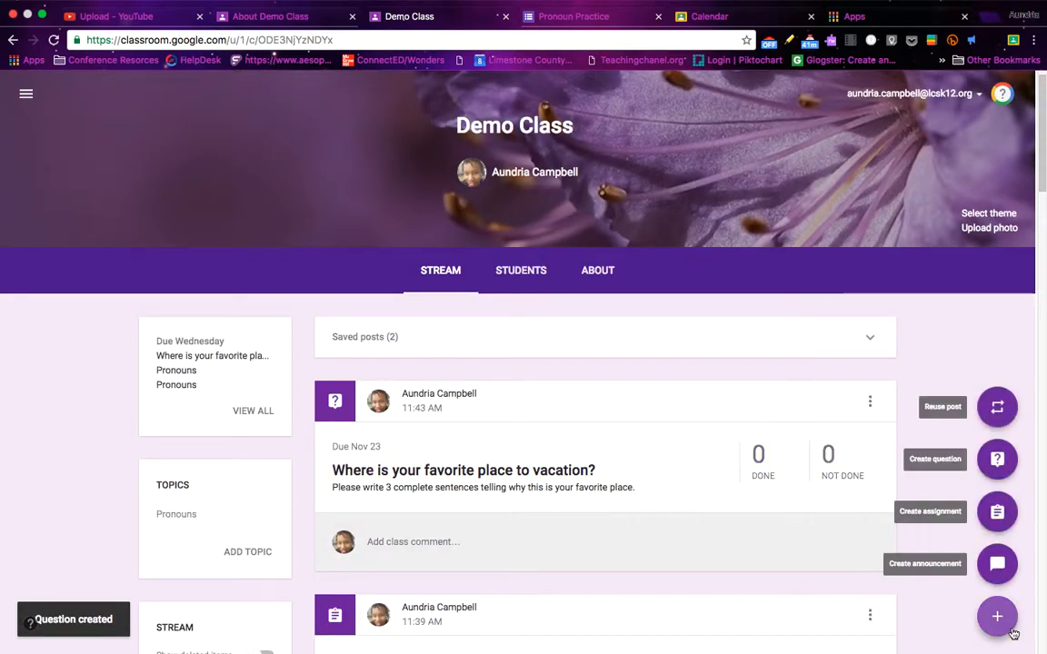
click(997, 409)
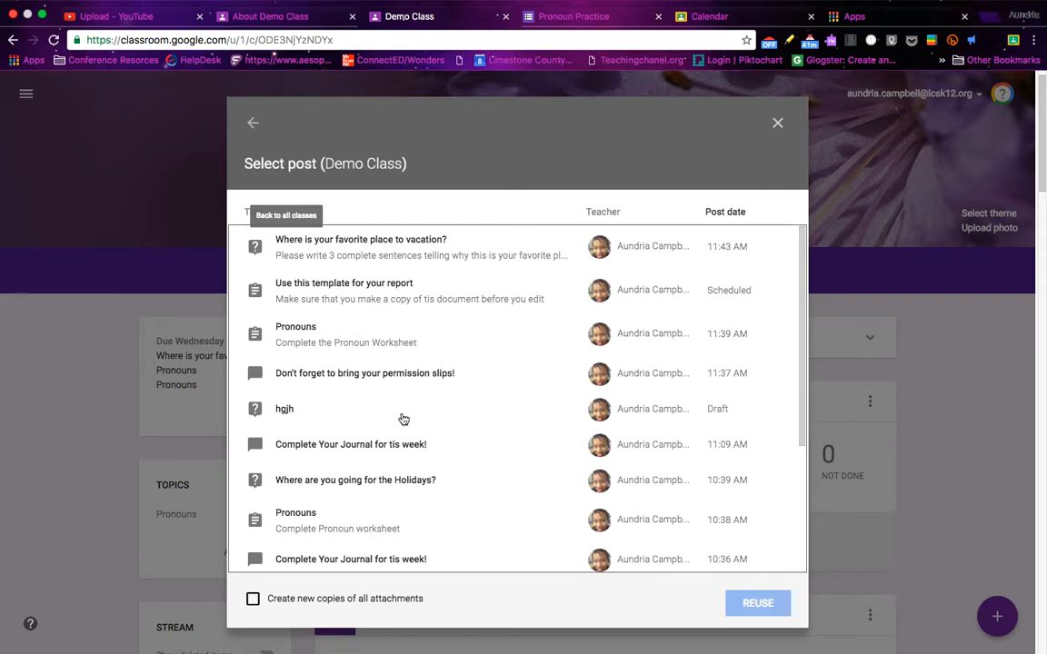
click(363, 445)
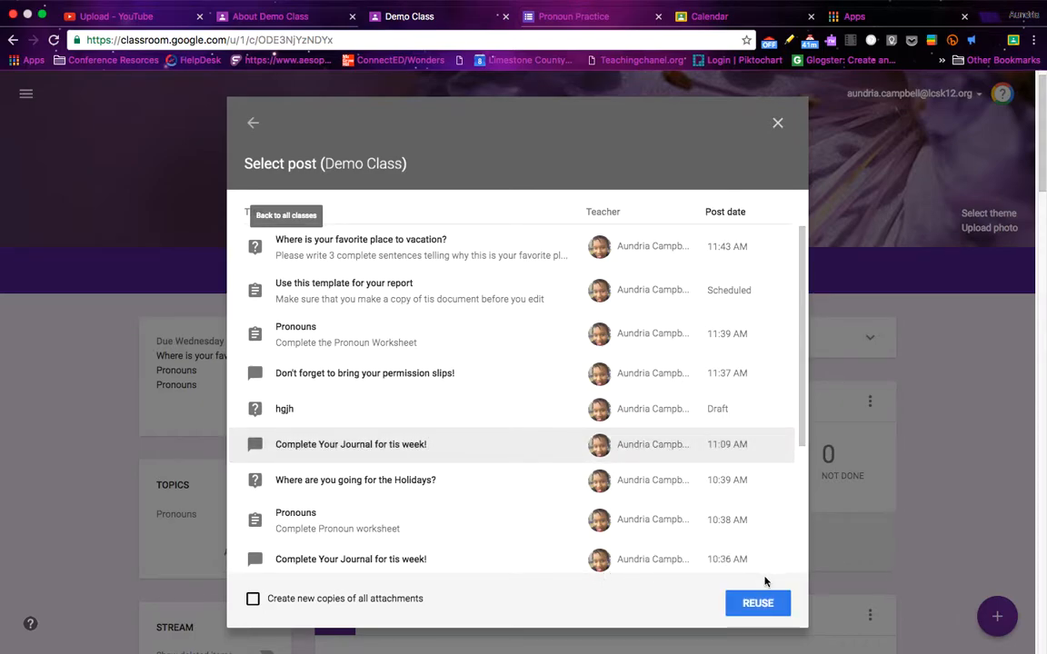
click(762, 607)
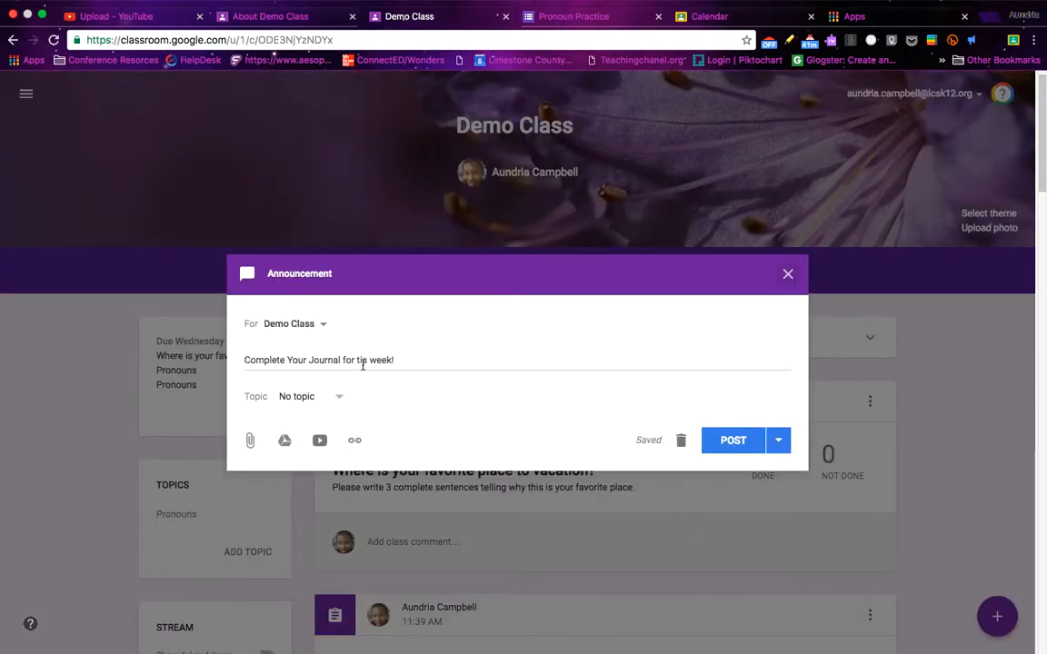
- Correct "tis" to "this" in the reused journal announcement and post it to Demo Class
click(366, 361)
key(BackSpace)
key(BackSpace)
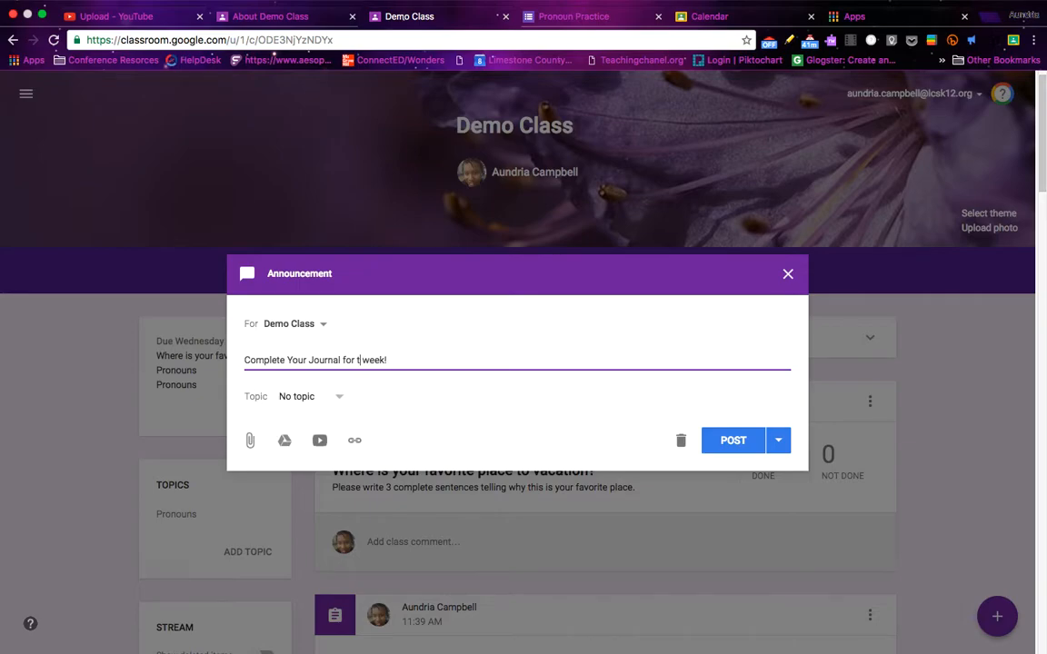
text(his)
click(714, 441)
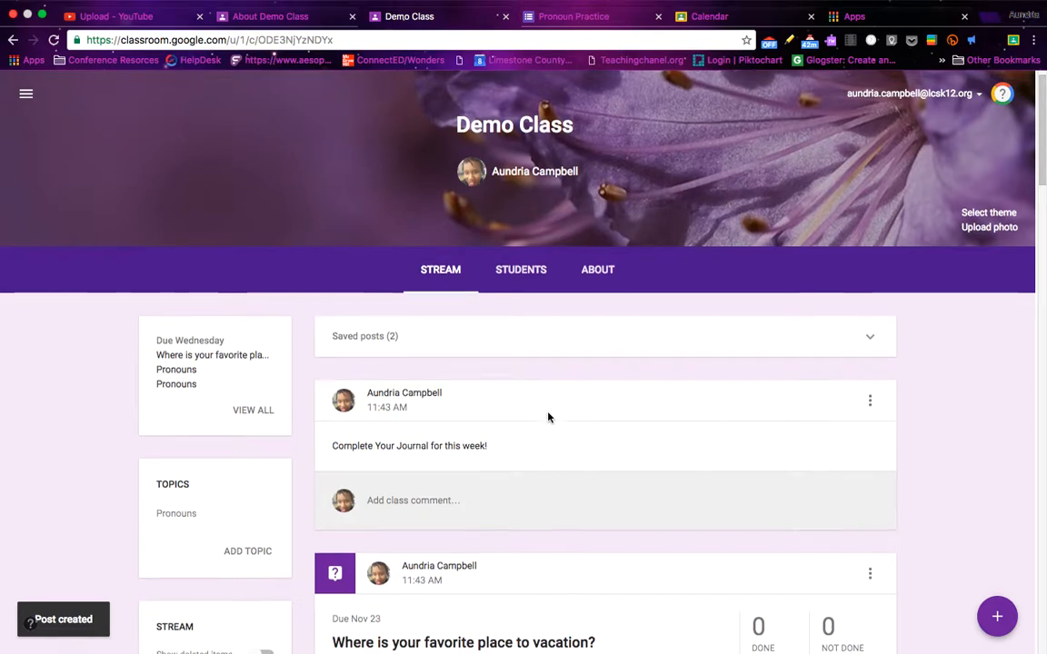
scroll(547, 416, down, 1)
scroll(547, 415, up, 1)
scroll(533, 442, down, 7)
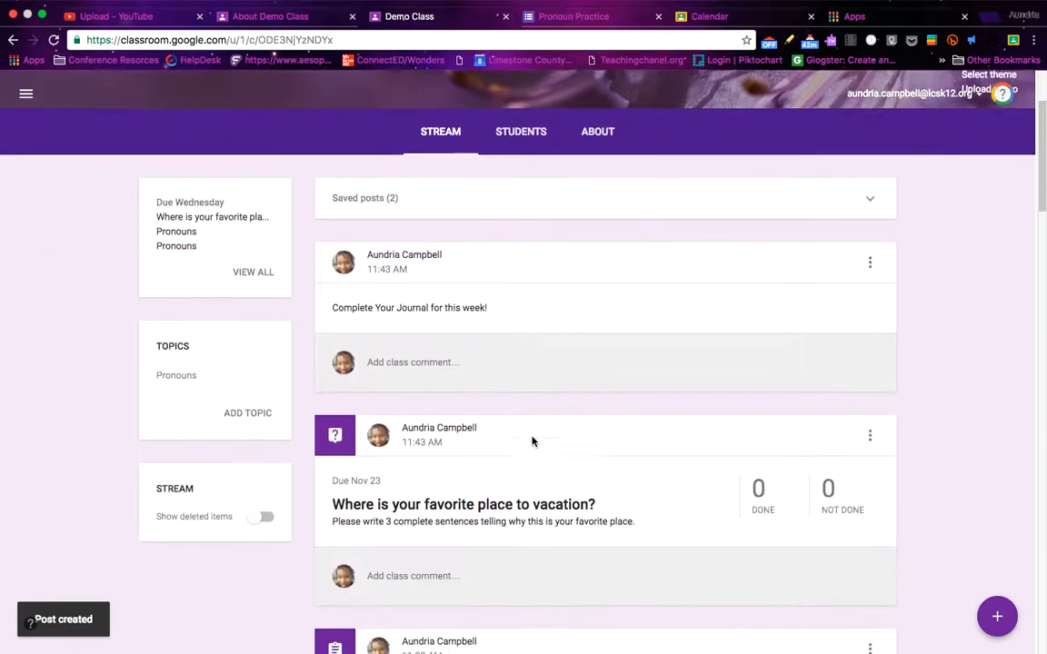
scroll(534, 443, down, 5)
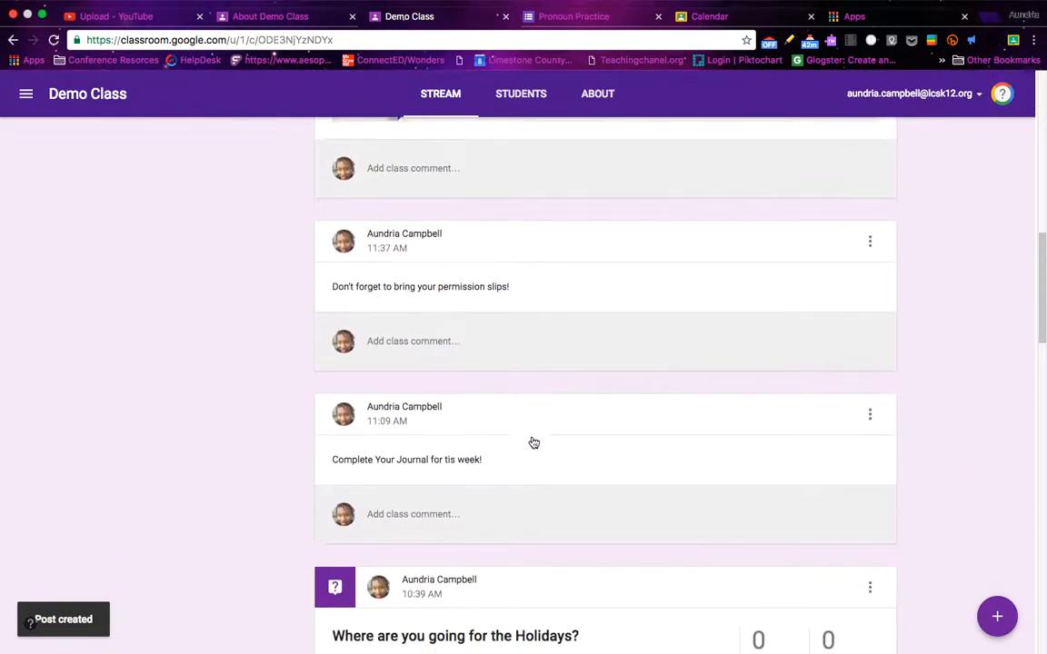
scroll(534, 442, up, 15)
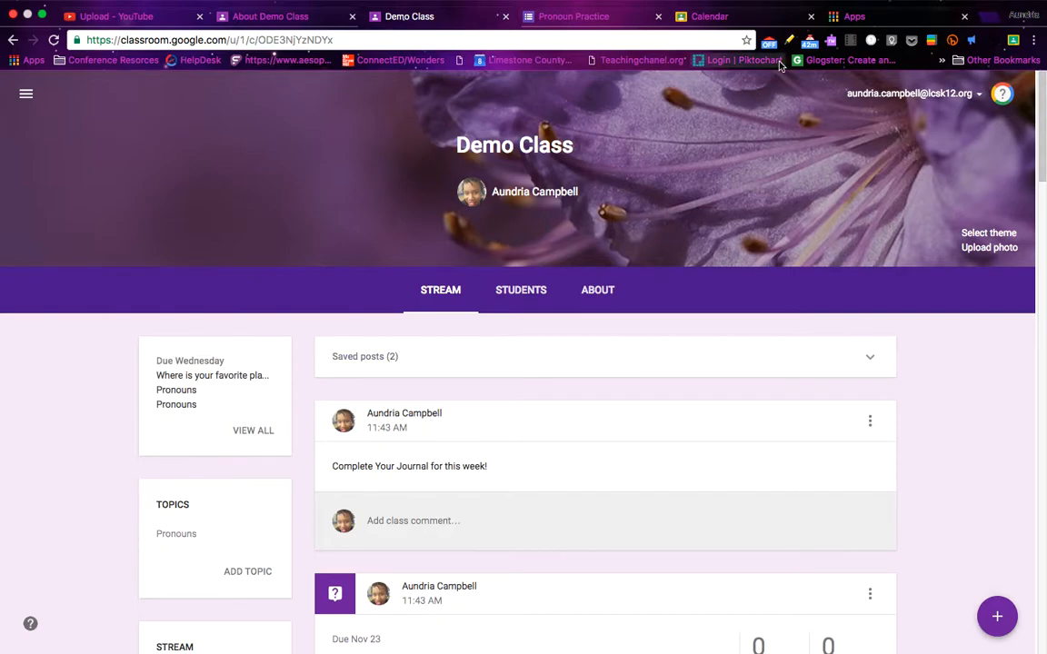
mouse_move(642, 4)
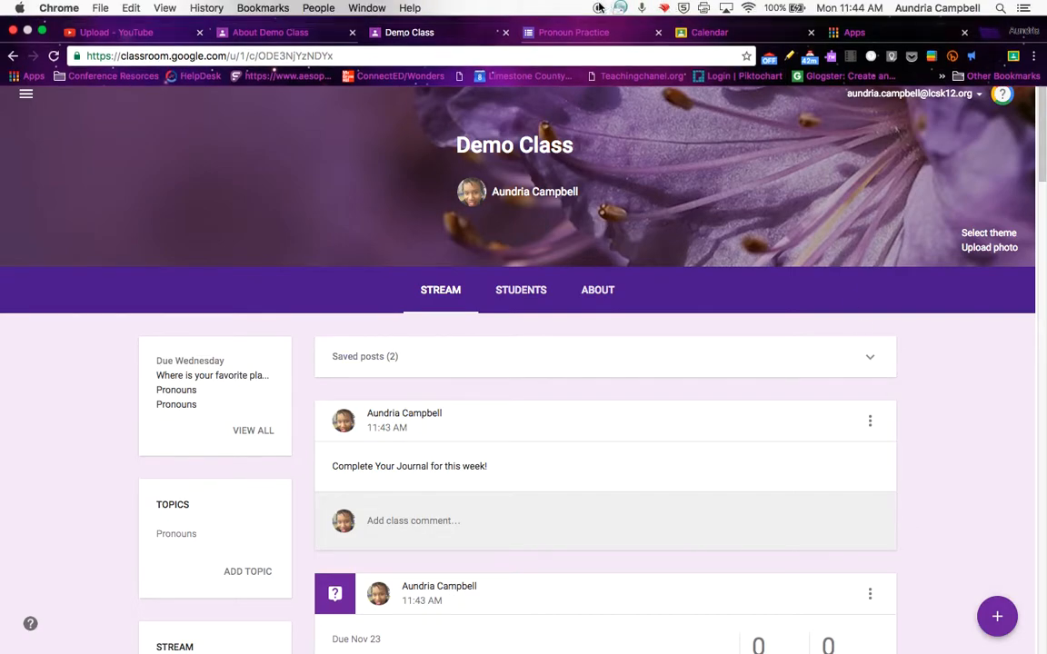